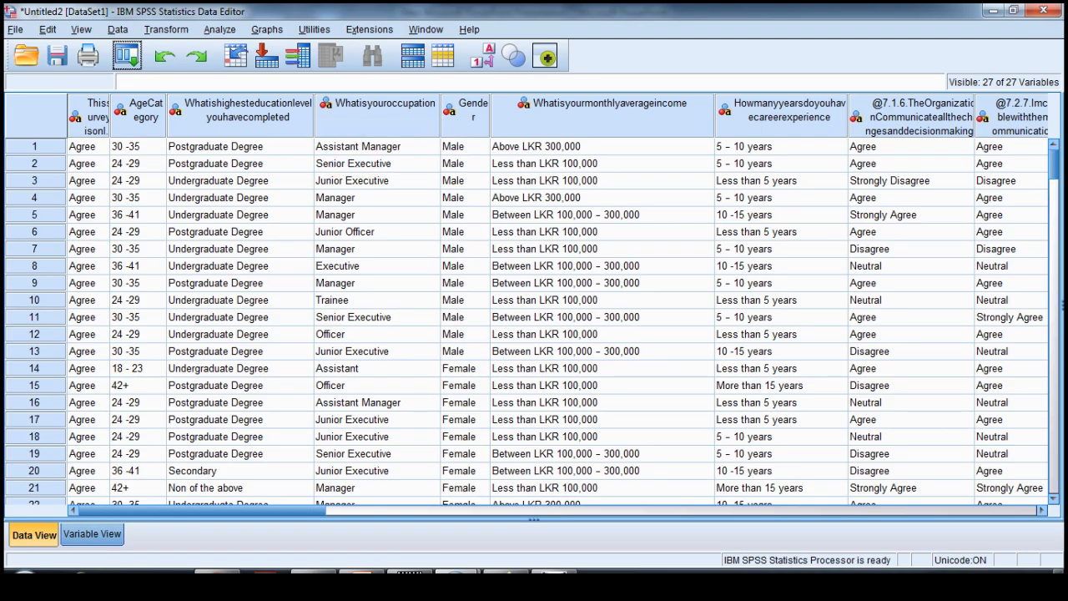
Compare the variable list with the data grid, and widen the first data column to 10 characters.
left_click(92, 534)
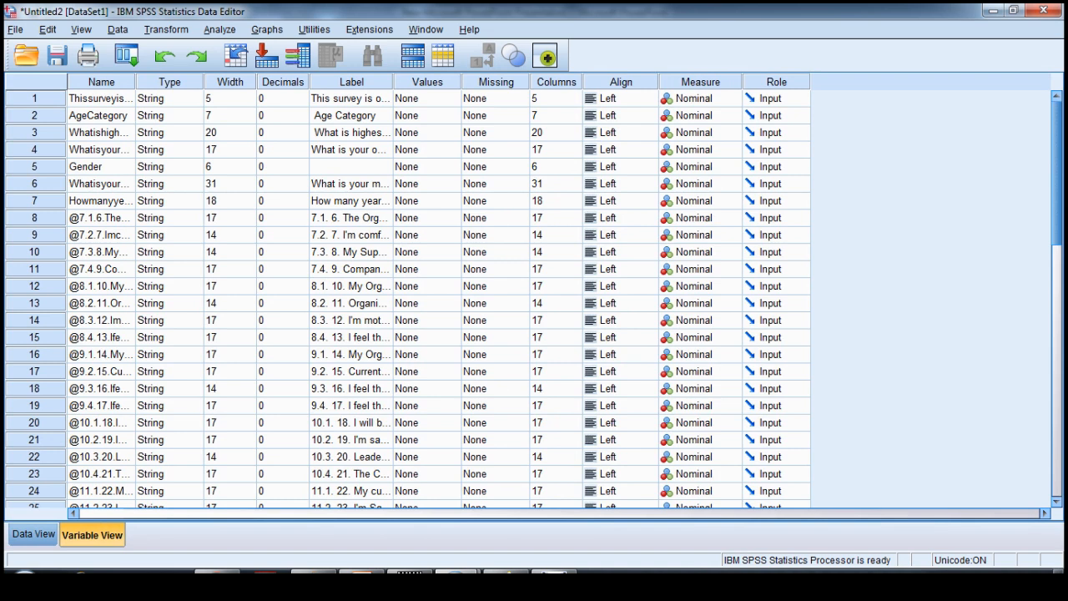
left_click(101, 82)
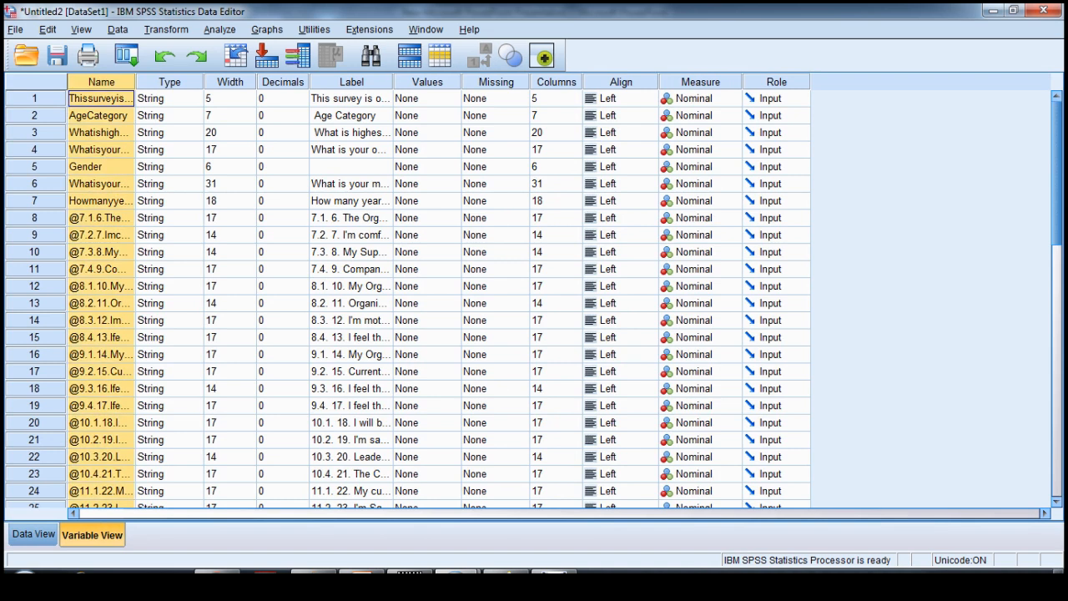
left_click(34, 534)
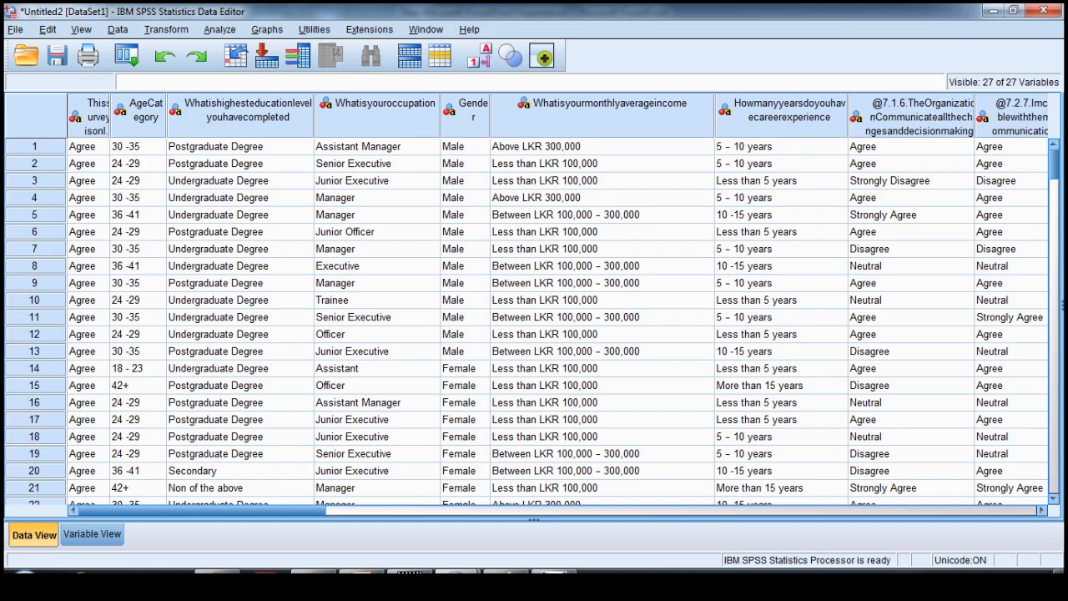
left_click(92, 534)
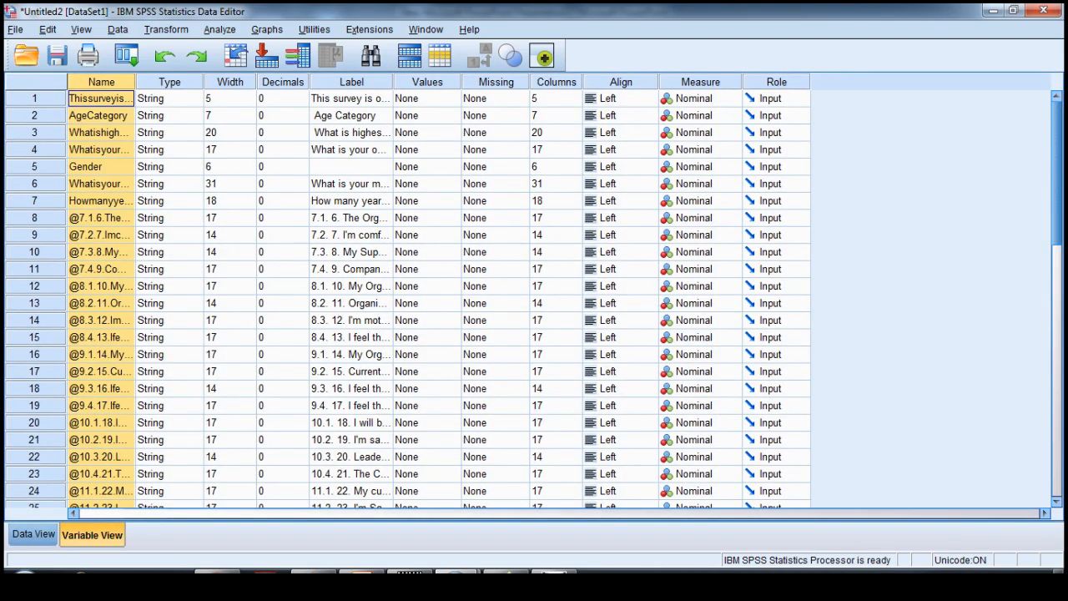
left_click(100, 99)
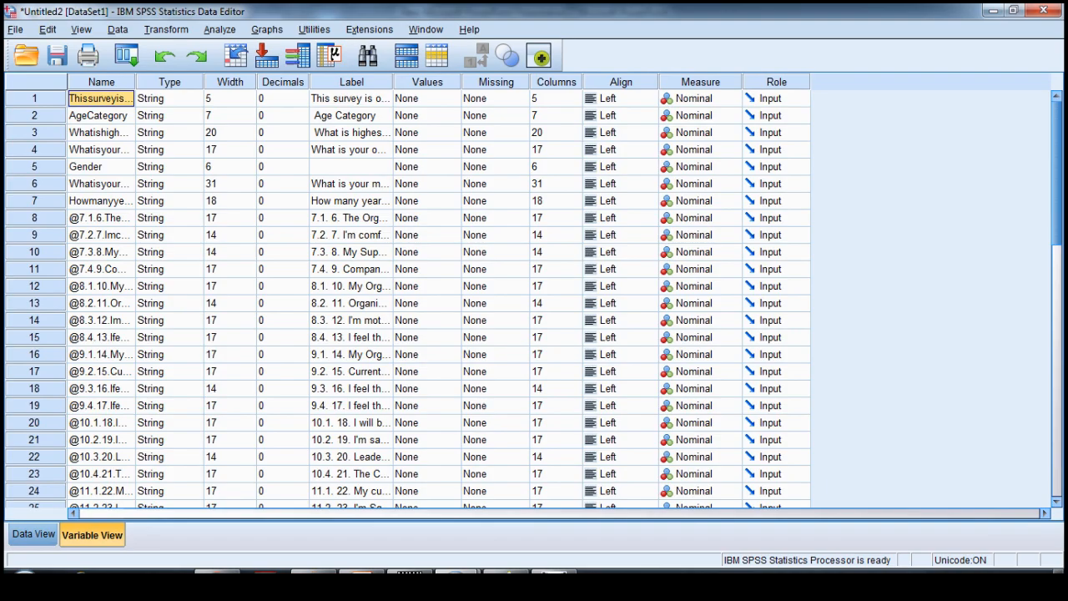
left_click(33, 535)
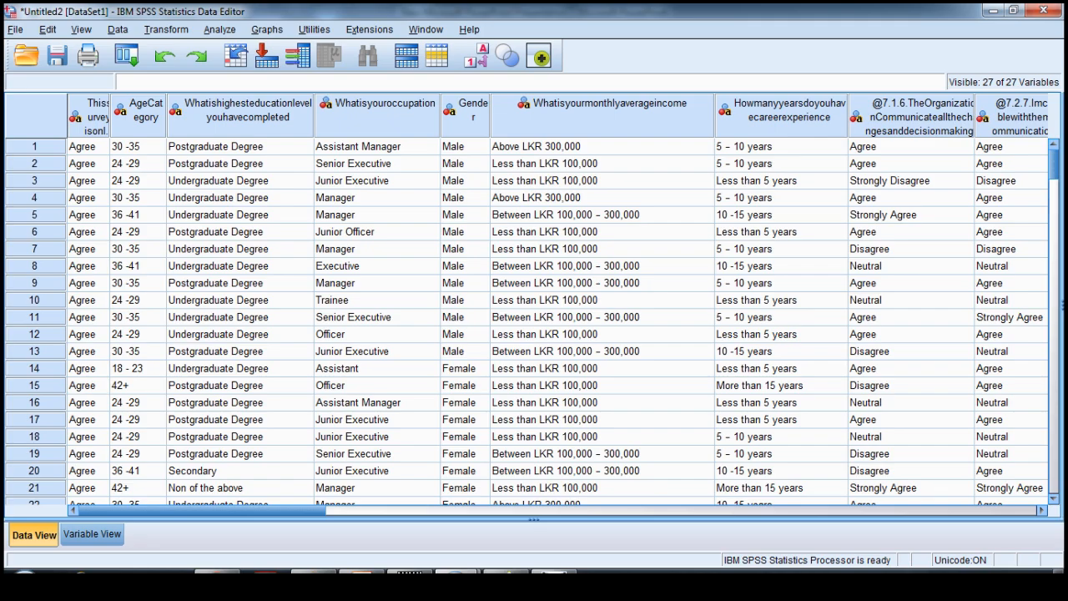
left_click_drag(109, 116, 145, 117)
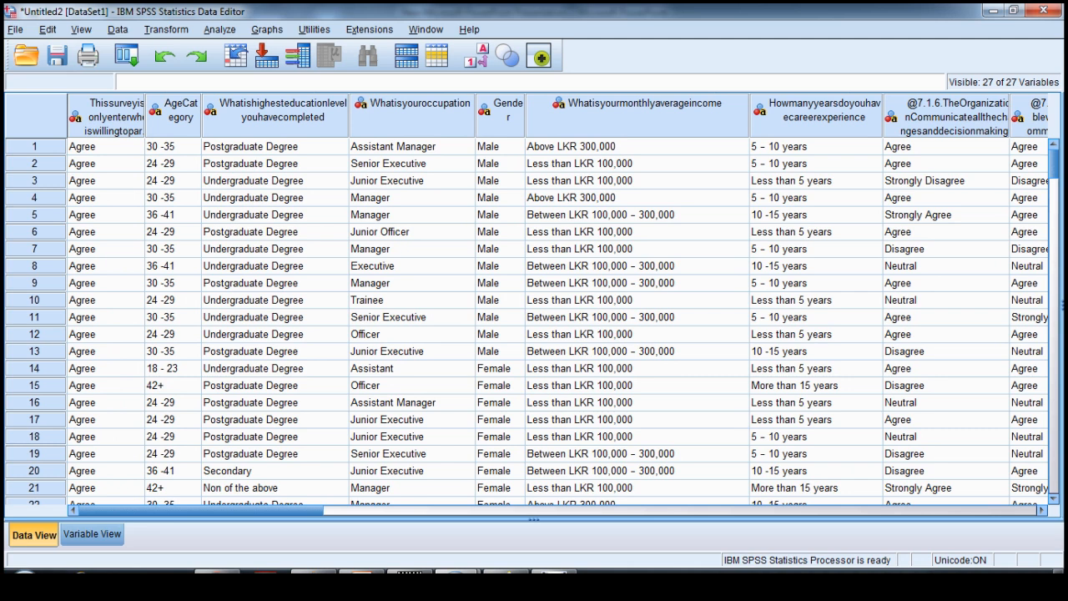
Rename the first variable, the survey participation consent question, to Statement.
left_click(92, 535)
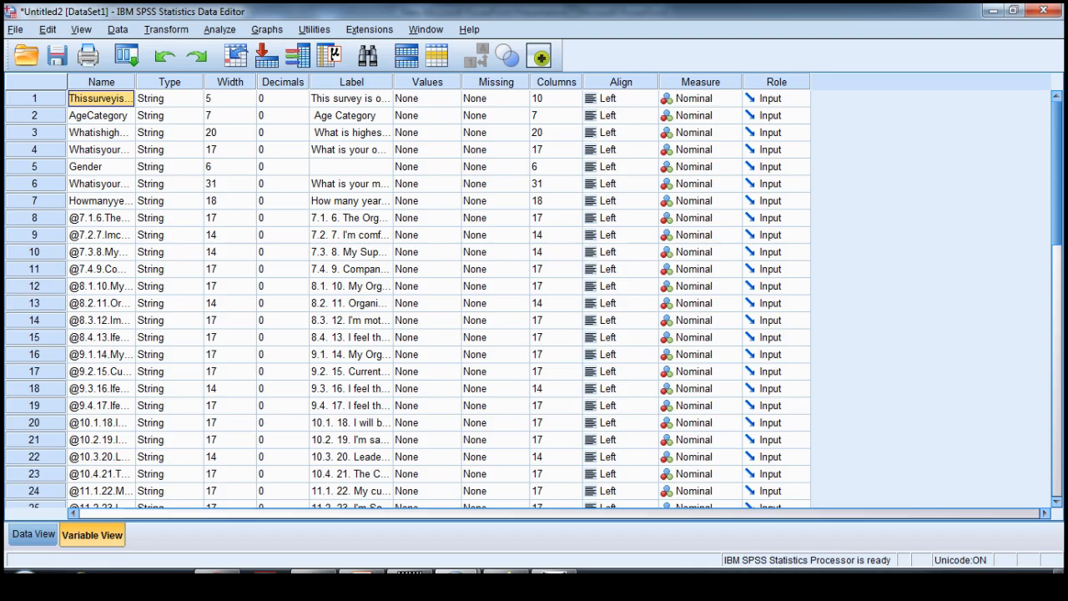
double_click(106, 98)
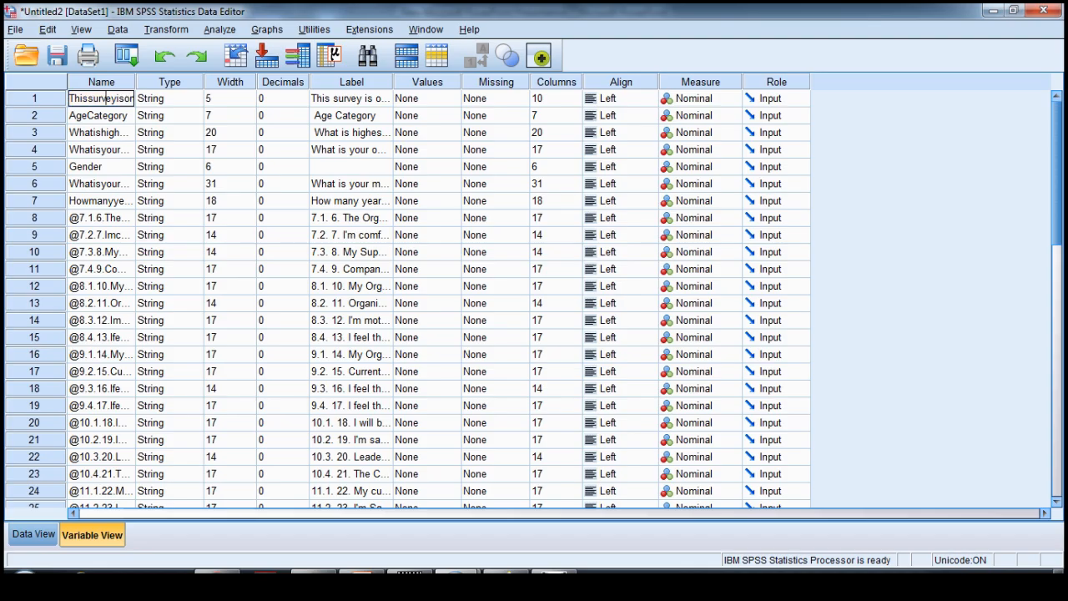
key("ctrl+a")
key("BackSpace")
type("Statement")
key("Return")
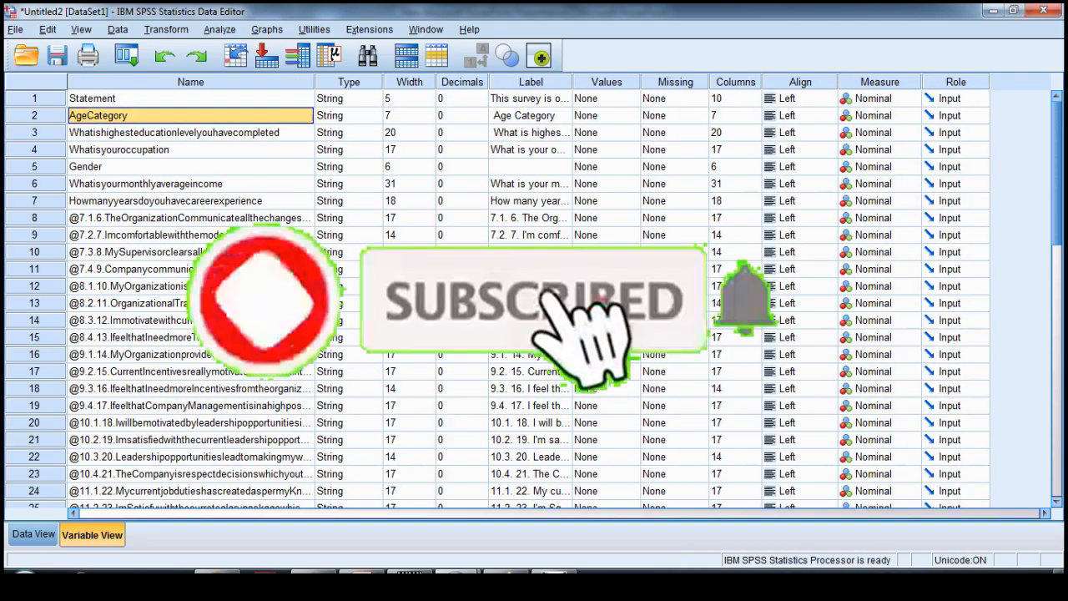
Shorten the AgeCategory variable's name to Age.
double_click(97, 117)
left_click_drag(130, 116, 94, 116)
key("BackSpace")
key("BackSpace")
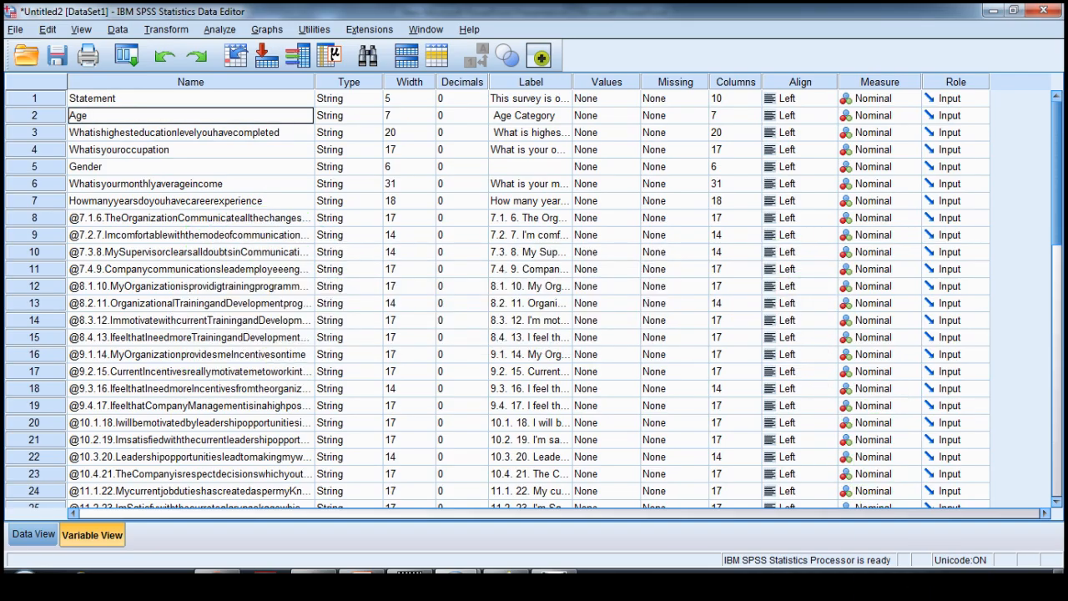
Rename the highest education level variable in row 3 to Education.
double_click(114, 132)
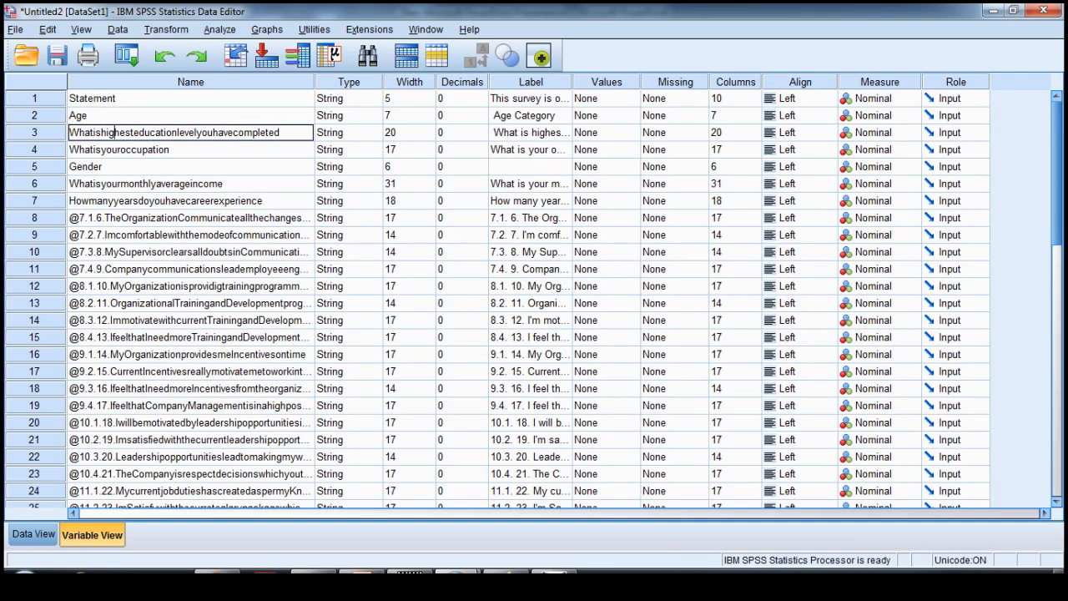
left_click_drag(281, 133, 69, 133)
key("BackSpace")
type("Edu")
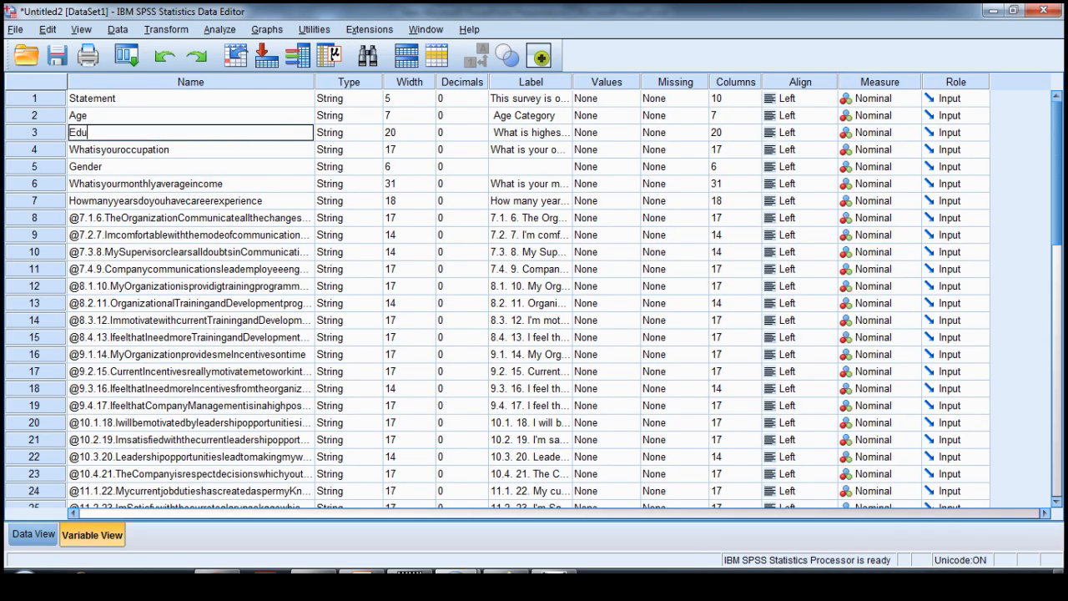
type("cation")
key("Return")
Re-edit the row 3 variable's name and correct its spelling to Education.
double_click(101, 132)
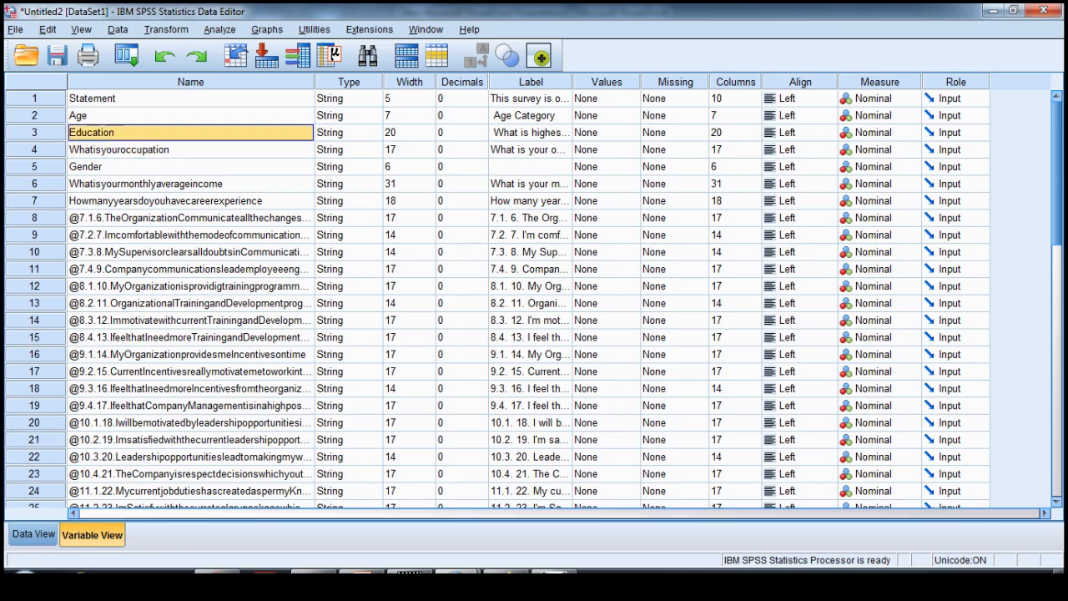
type("o")
key("Return")
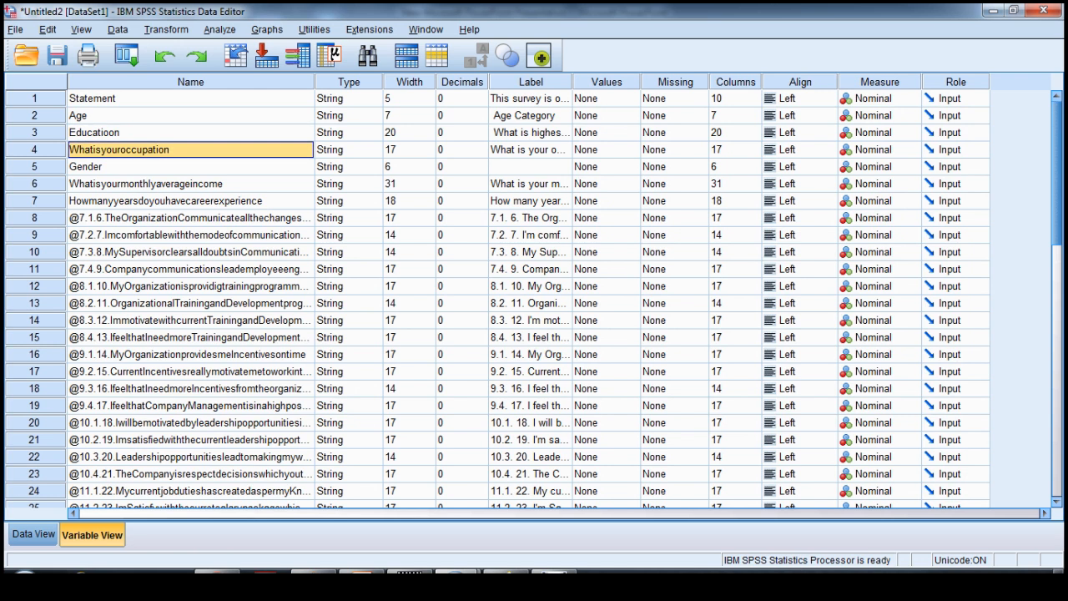
double_click(104, 133)
double_click(104, 132)
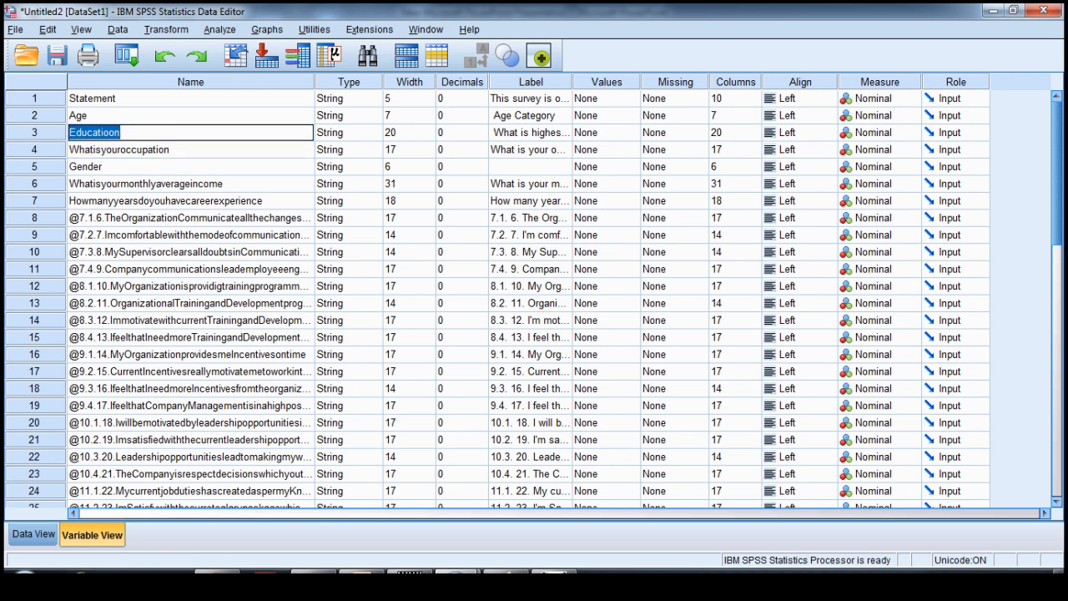
left_click(121, 133)
key("BackSpace")
key("BackSpace")
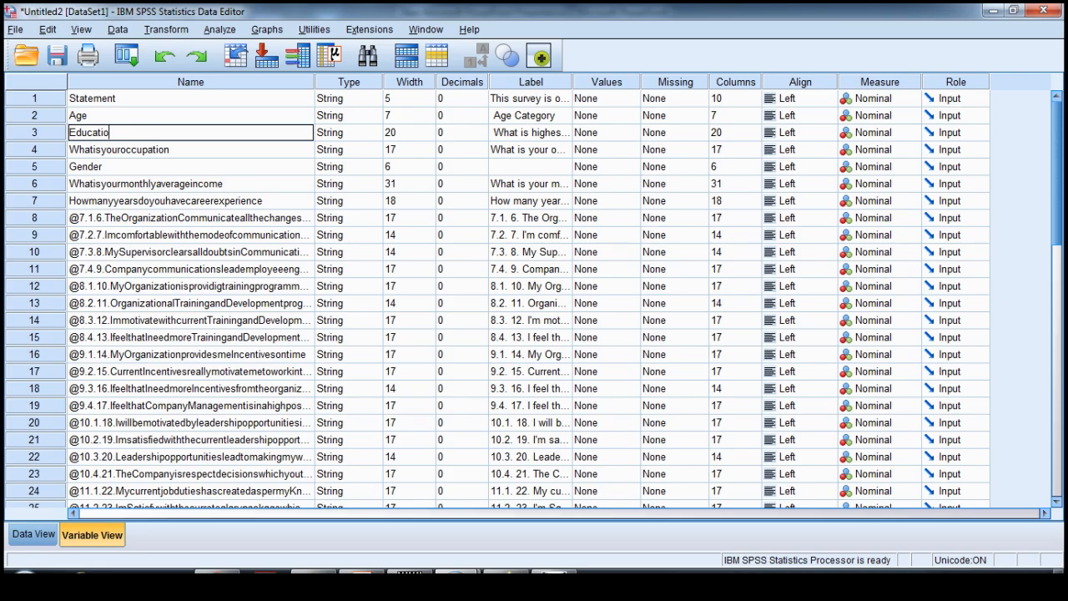
type("n")
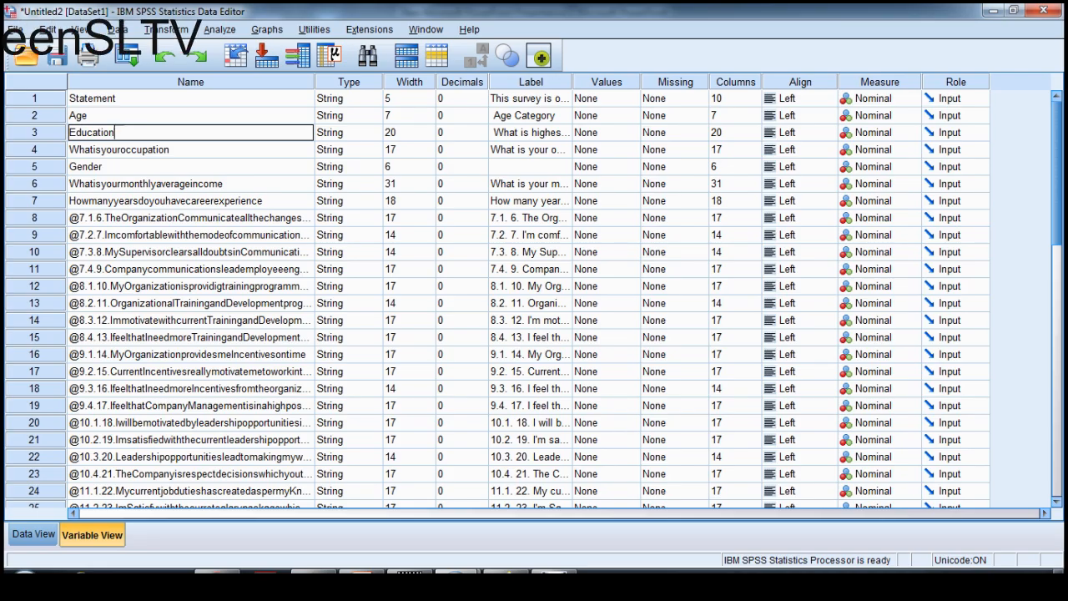
key("Return")
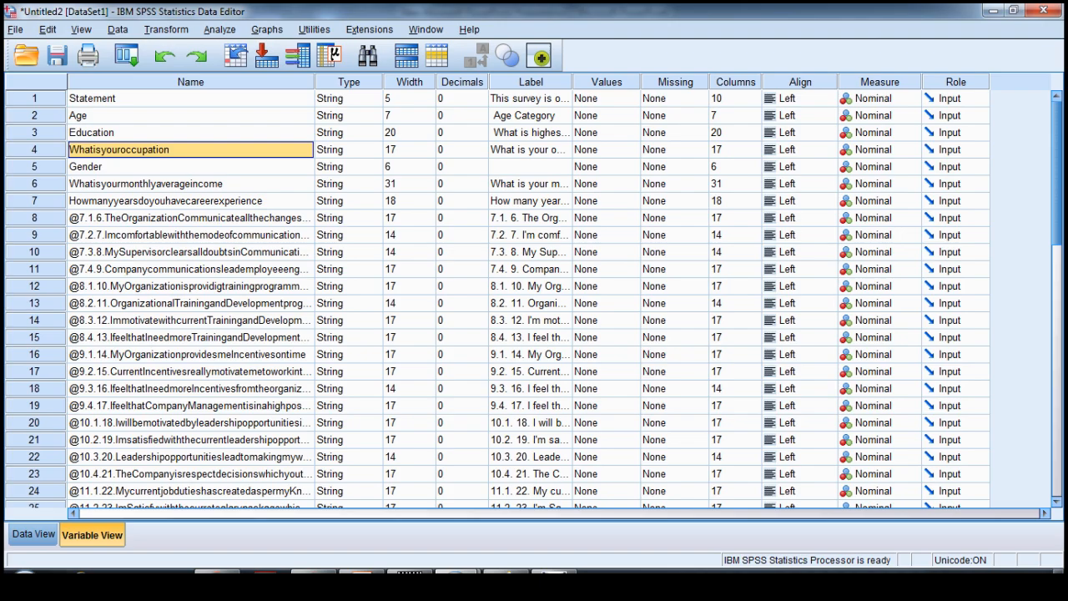
Rename the Whatisyouroccupation variable in row 4 to Occupation.
left_click(112, 150)
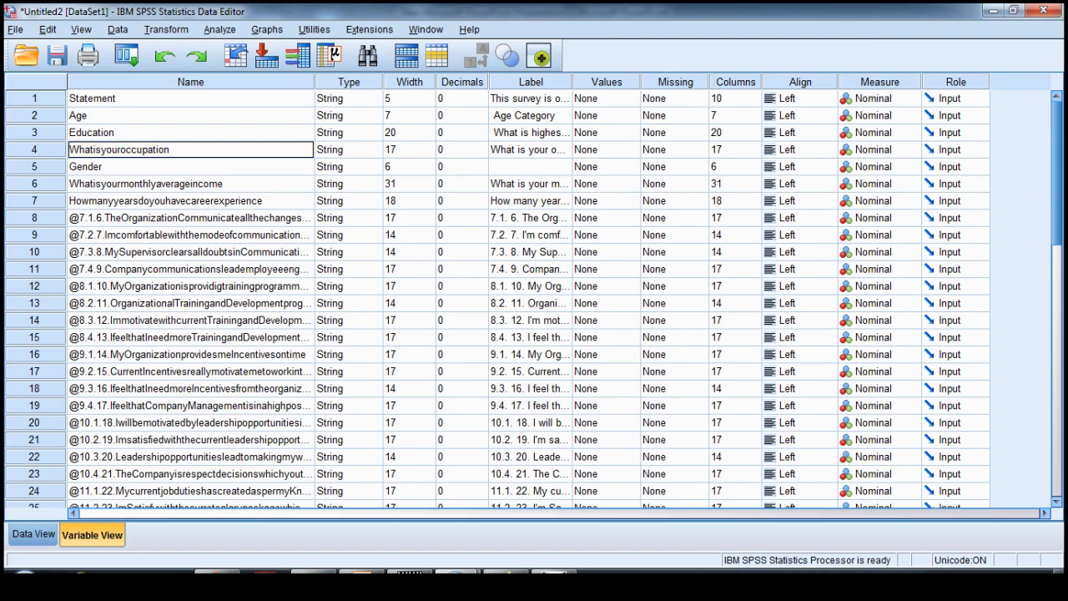
left_click_drag(121, 151, 69, 151)
key("BackSpace")
key("Delete")
type("O")
key("Return")
Rename the monthly average income variable in row 6 to Income.
double_click(101, 184)
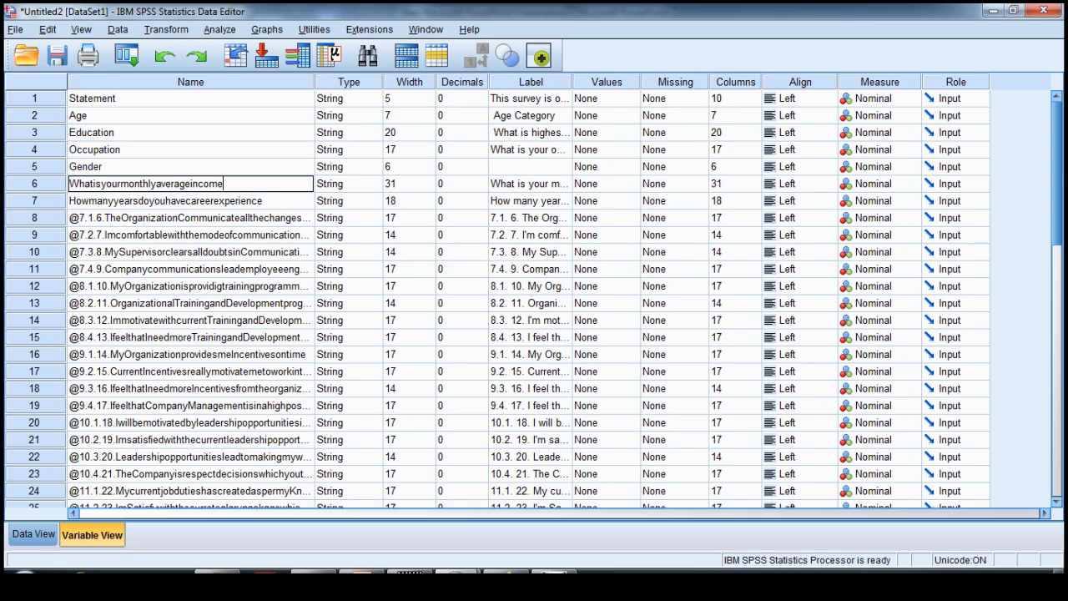
left_click_drag(223, 184, 69, 183)
key("BackSpace")
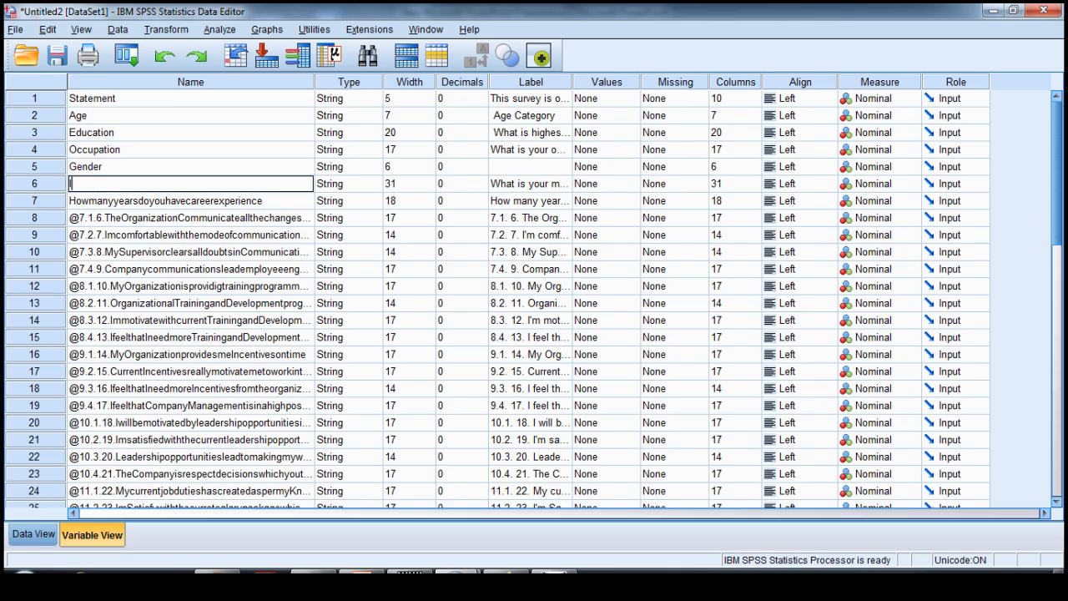
type("Income")
key("Return")
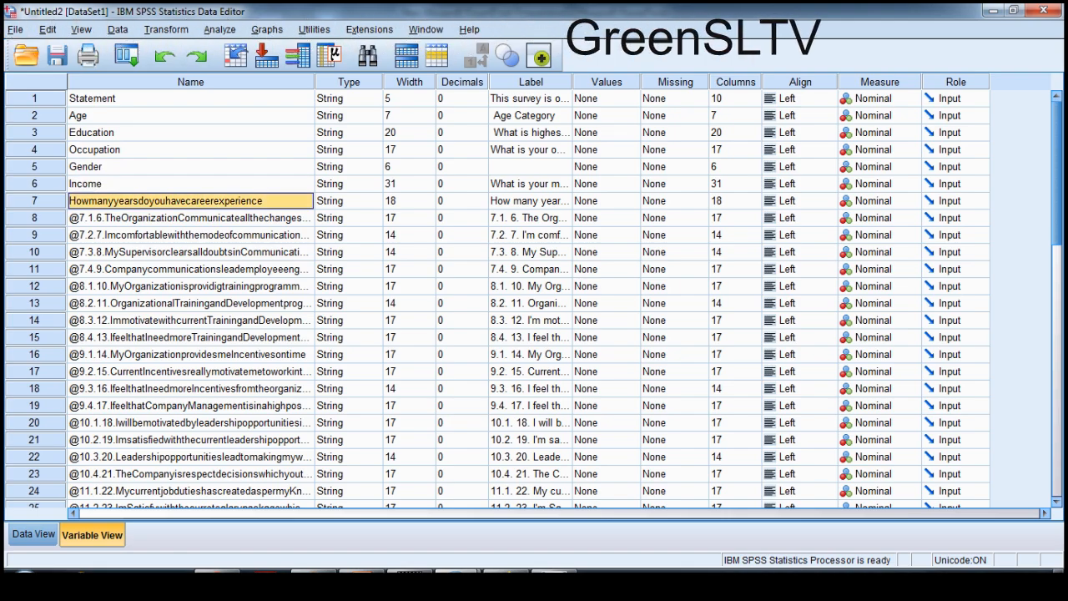
Rename the years of career experience variable in row 7 to Experience.
double_click(98, 202)
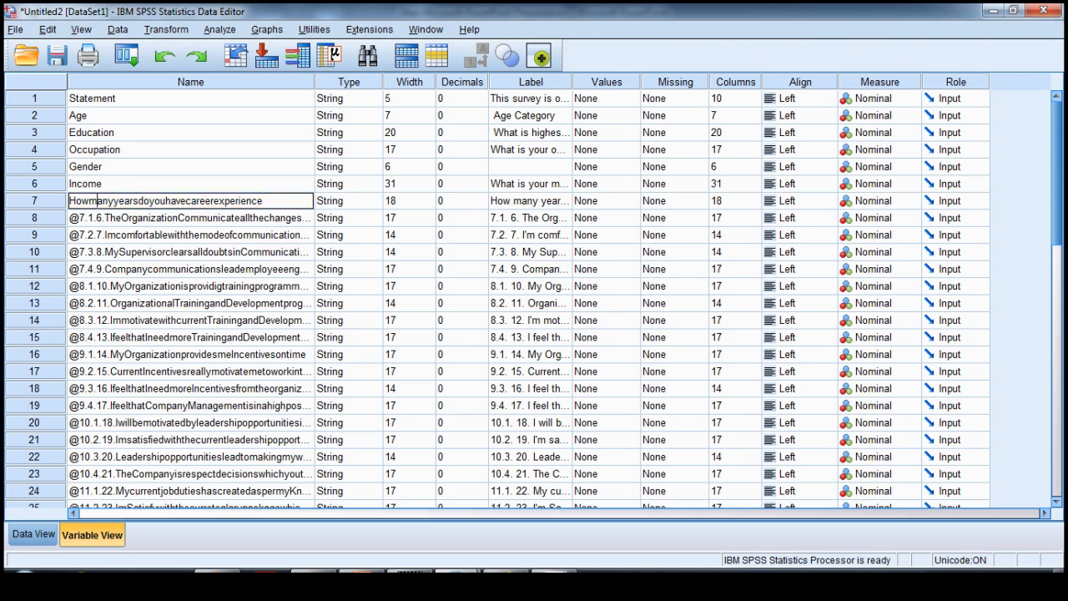
left_click_drag(215, 201, 69, 201)
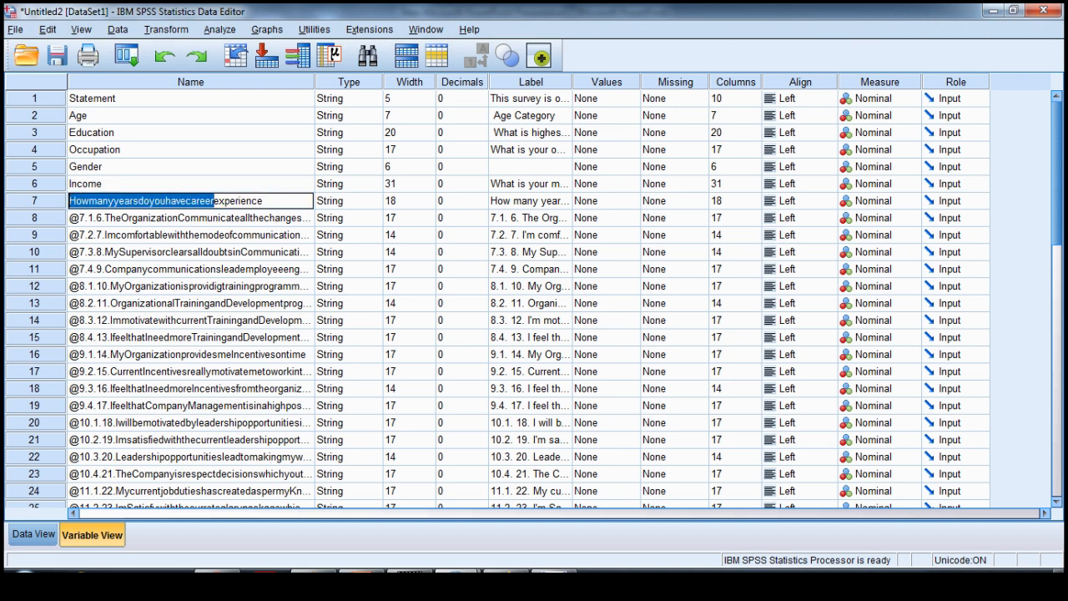
key("BackSpace")
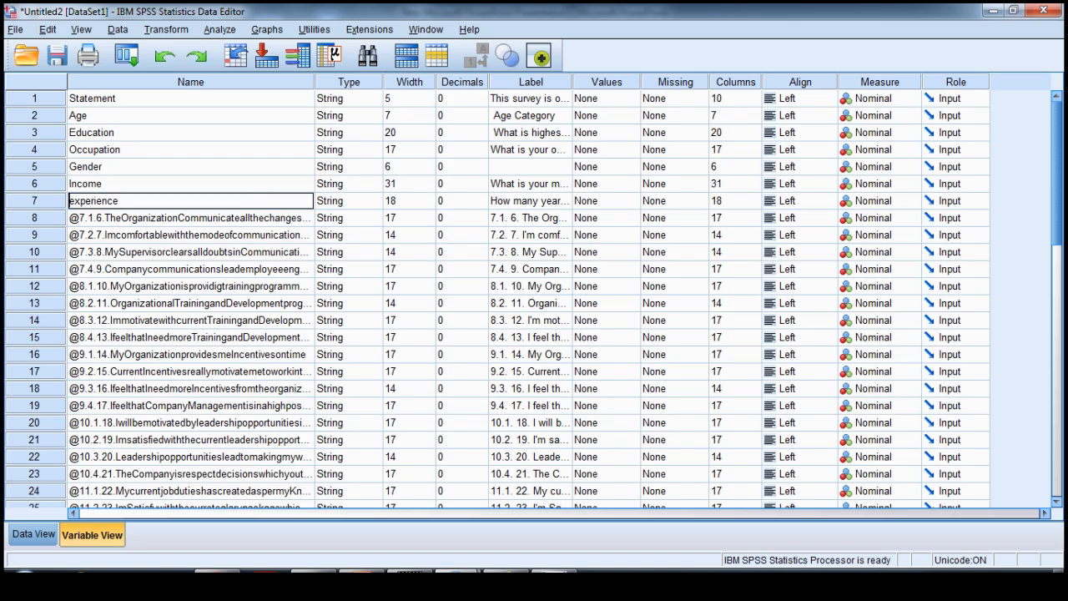
key("Delete")
type("E")
key("Return")
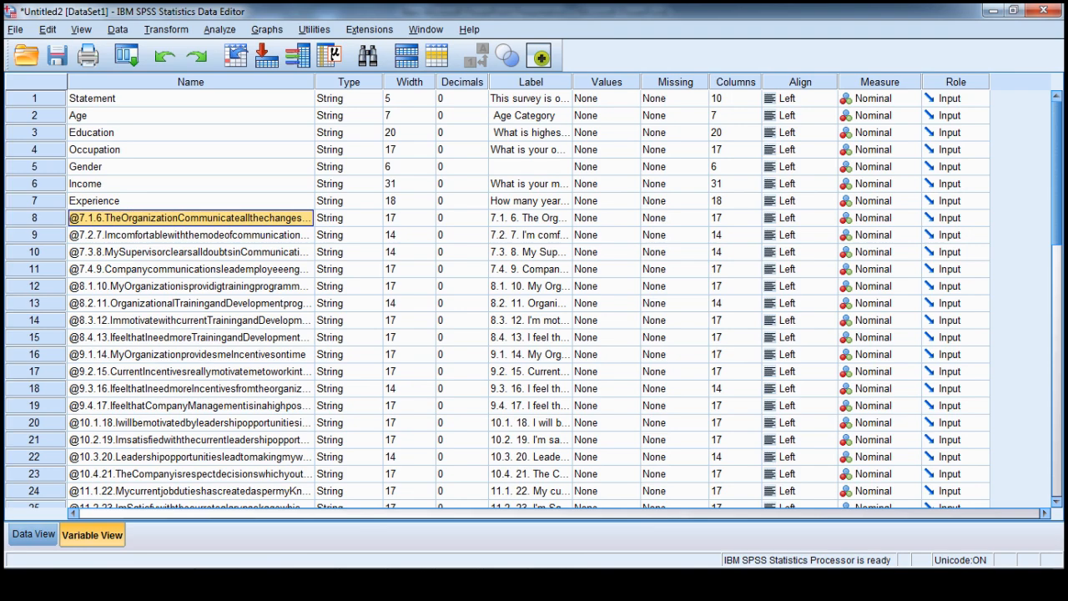
Rename the question 7.1 variable about the organization communicating changes to CC1.
double_click(132, 217)
key("ctrl+a")
key("BackSpace")
type("CC1")
key("Return")
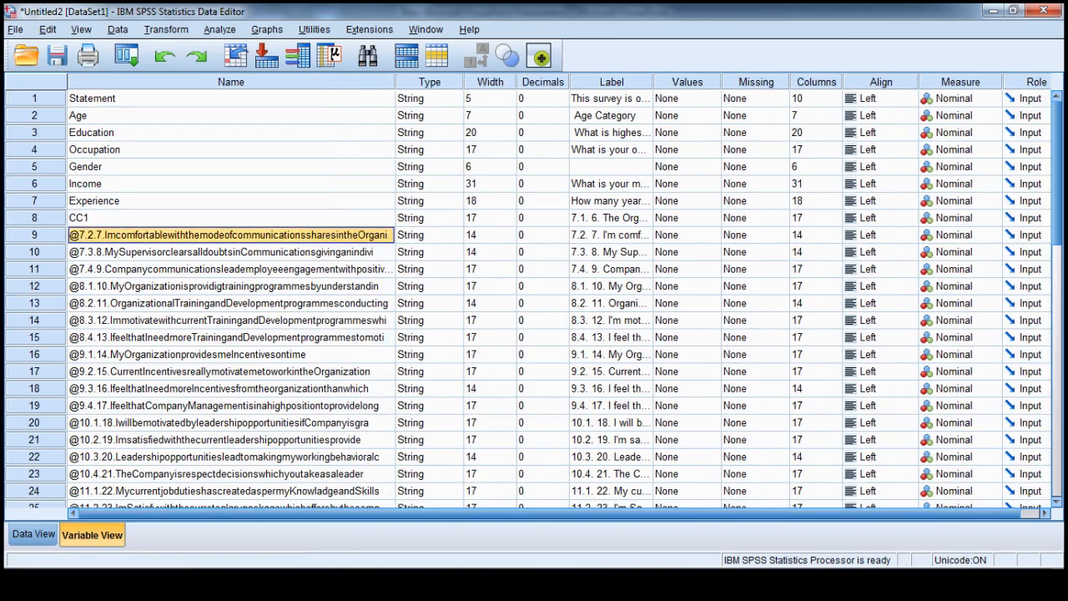
Rename the question 7.2 variable about comfort with the mode of communication to CC2.
double_click(127, 235)
key("ctrl+a")
key("BackSpace")
type("CC2")
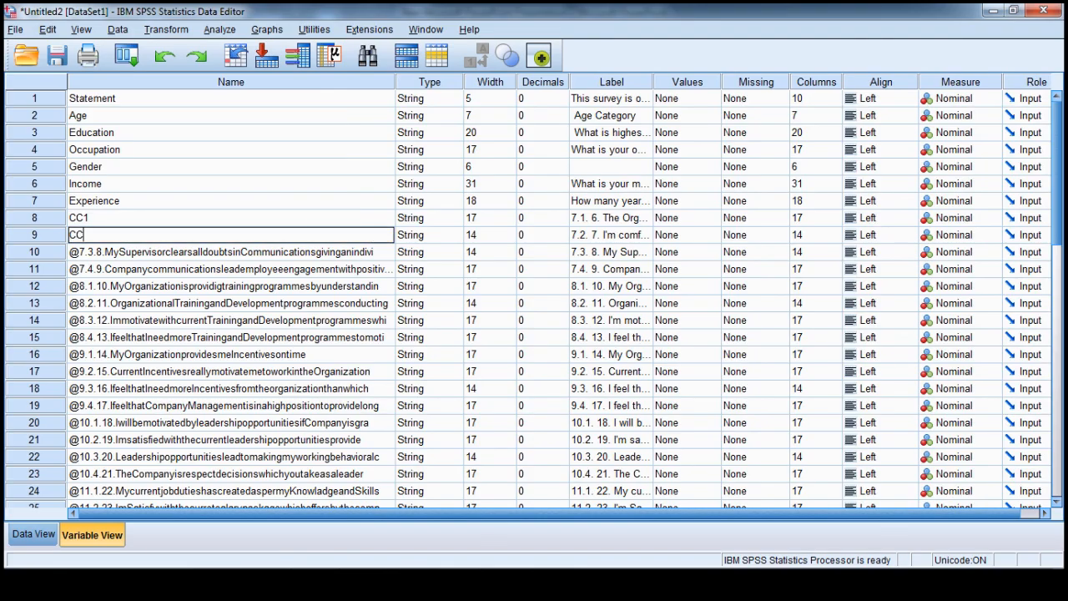
key("Return")
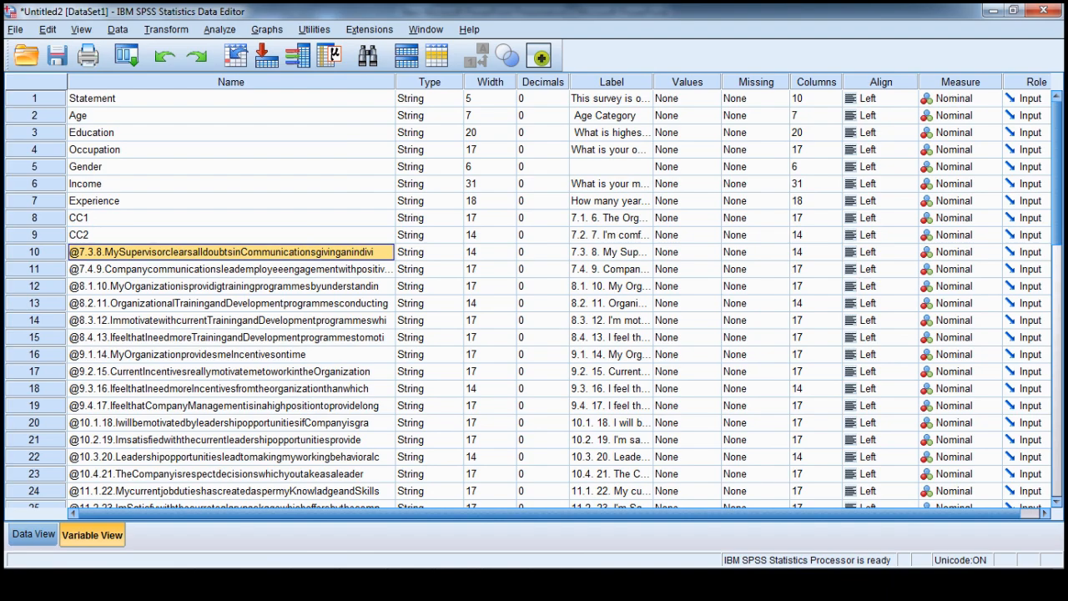
Rename the question 7.3 variable about the supervisor clearing doubts to CC3.
double_click(114, 252)
key("ctrl+a")
key("BackSpace")
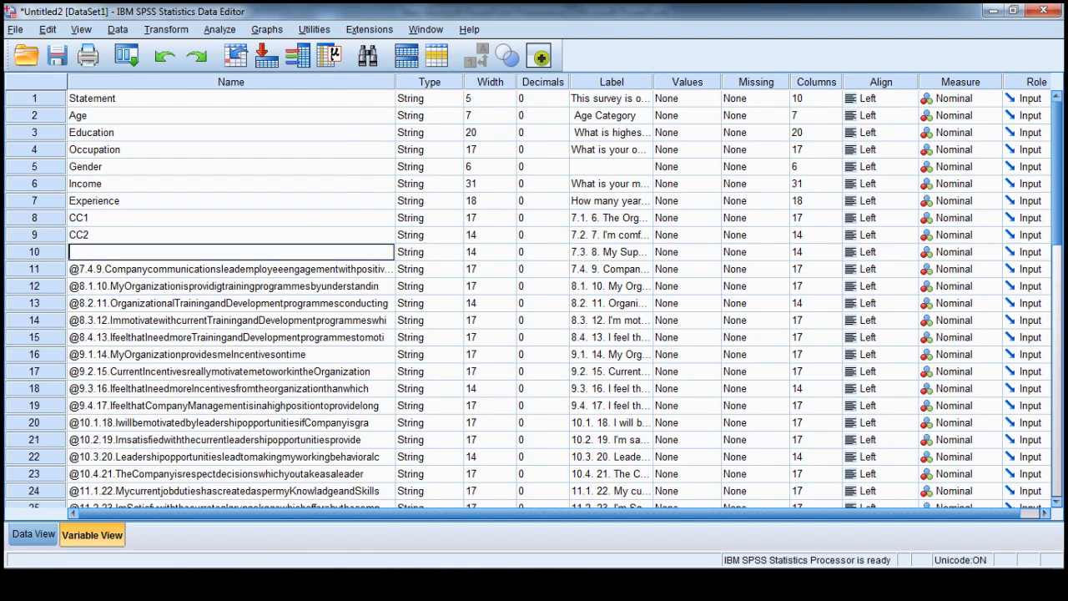
type("CC3")
key("Return")
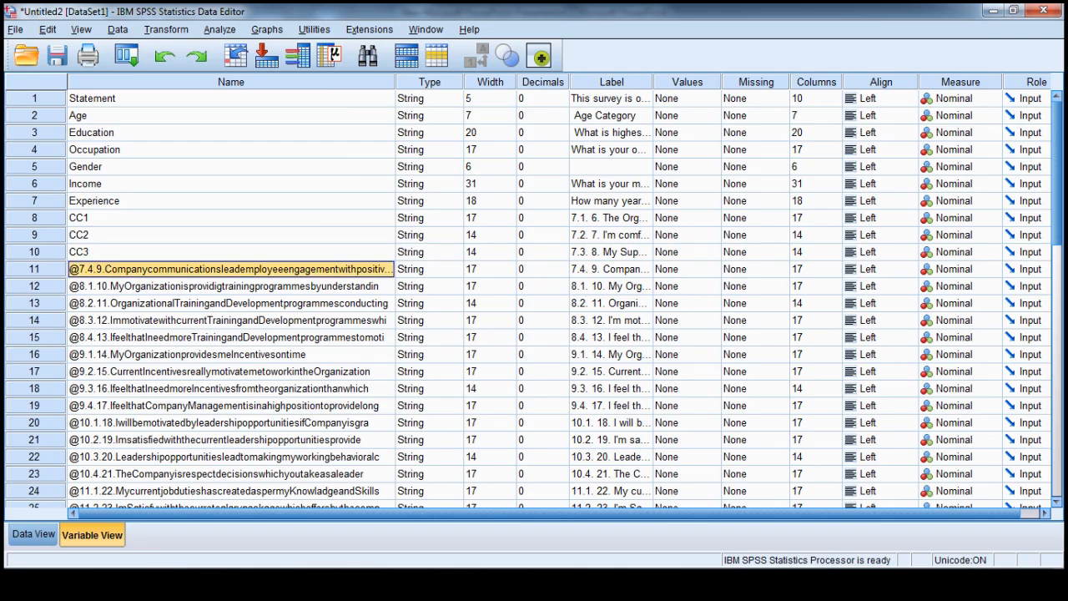
Rename the question 7.4 variable about company communications and employee engagement to CC4.
double_click(111, 269)
key("ctrl+a")
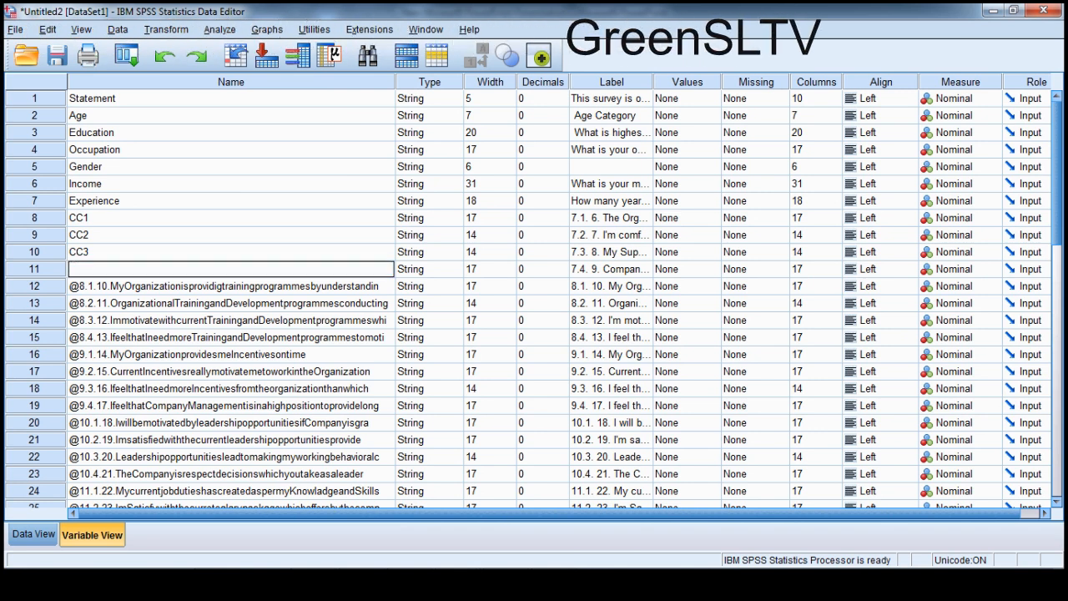
type("CC4")
key("Return")
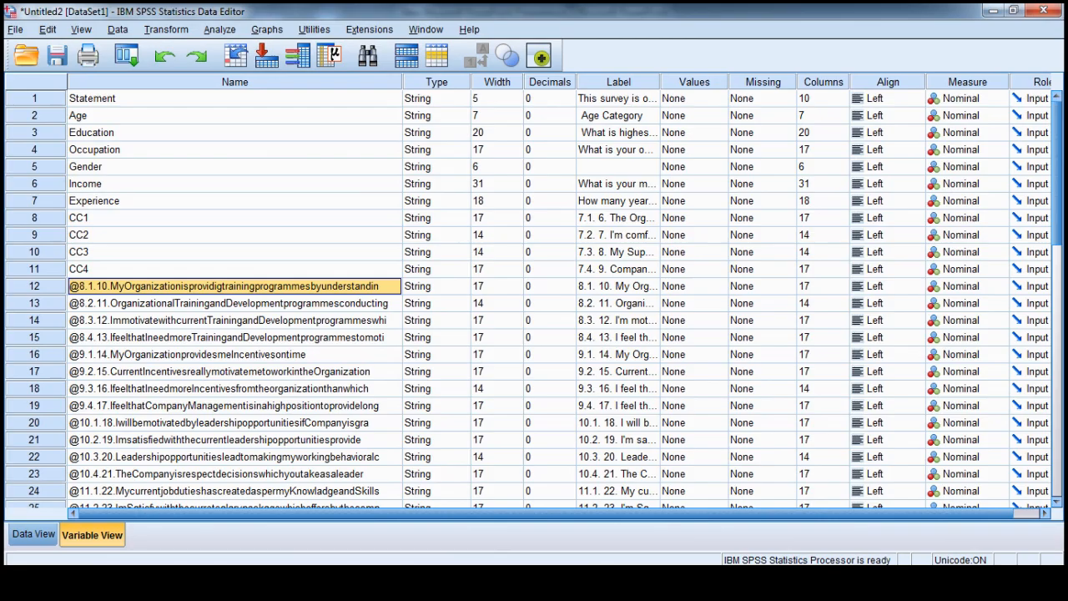
Rename the question 8.1 variable about the organization providing training programmes to TND1.
double_click(216, 287)
key("ctrl+a")
key("BackSpace")
type("TND1")
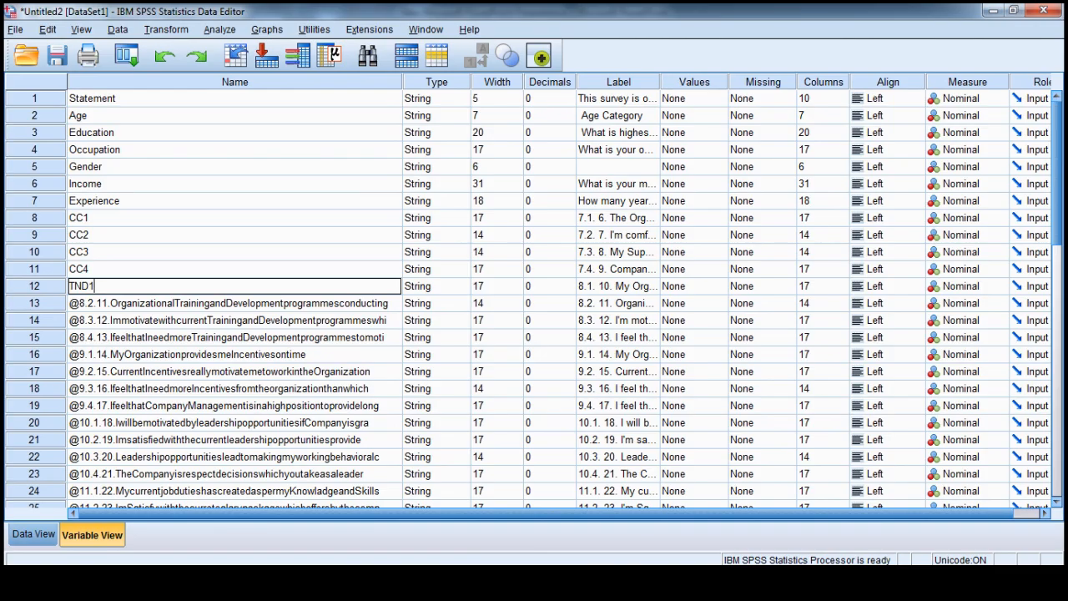
key("Return")
Rename the question 8.2 variable about conducting organizational training and development programmes to TND2.
double_click(210, 303)
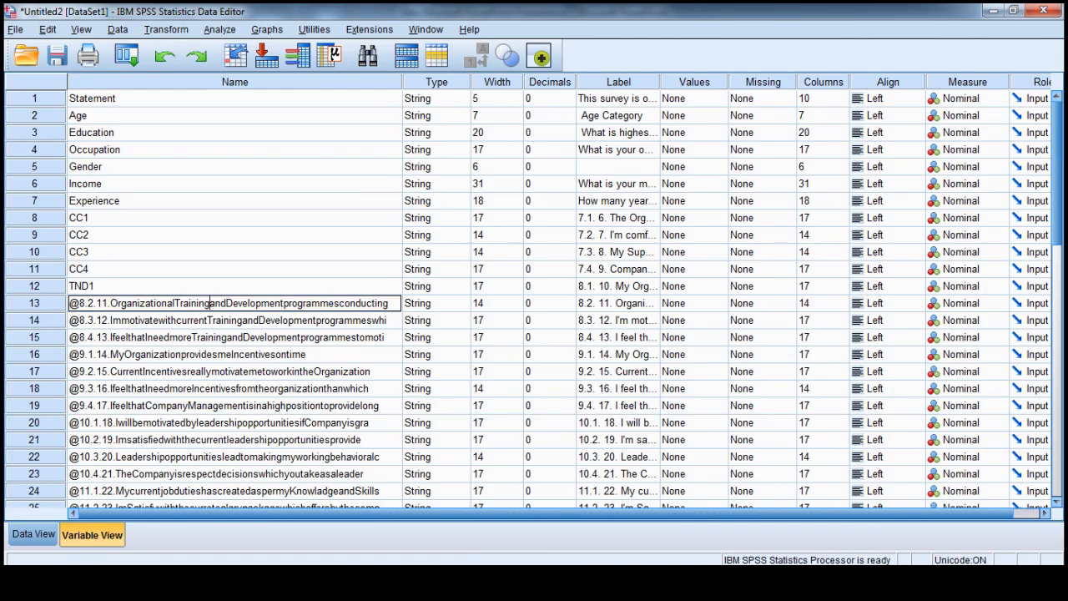
key("ctrl+a")
key("BackSpace")
type("TND2")
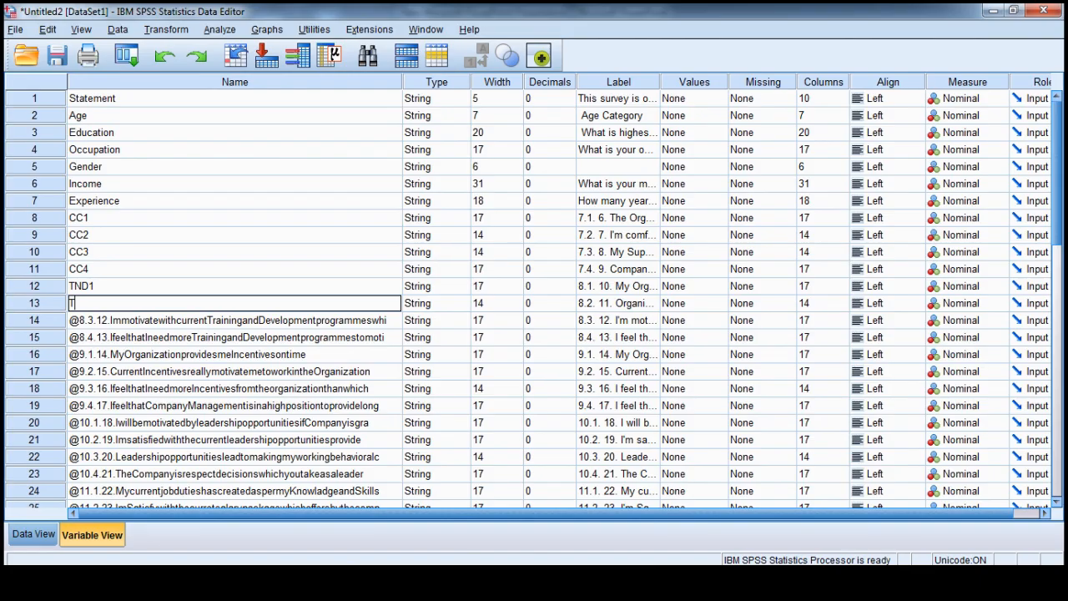
key("Return")
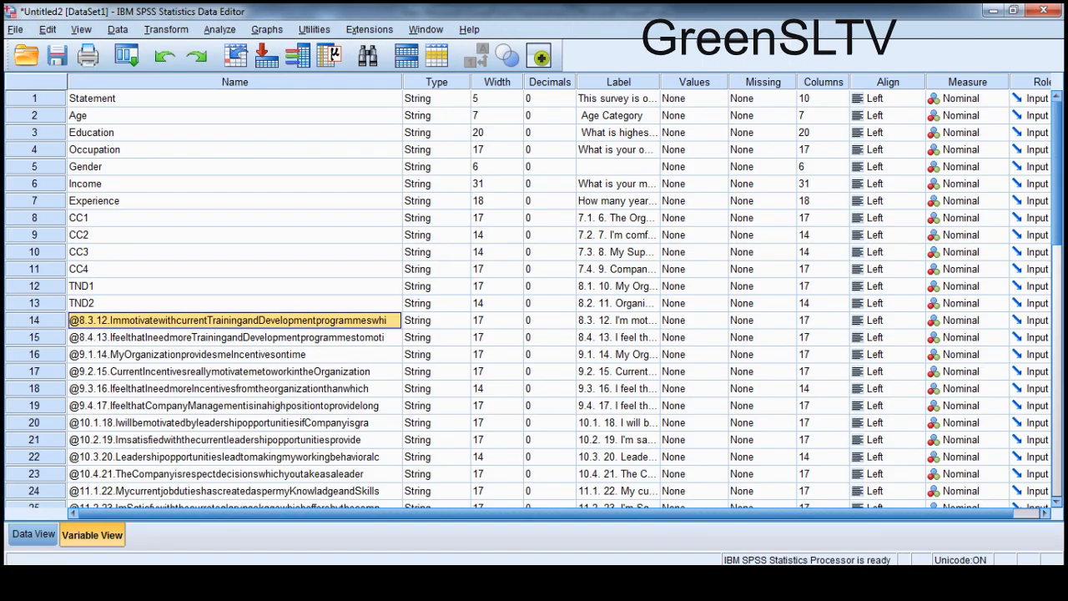
Rename the question 8.3 variable about being motivated with current training and development programmes to TND3.
double_click(101, 320)
key("ctrl+a")
key("BackSpace")
type("TND3")
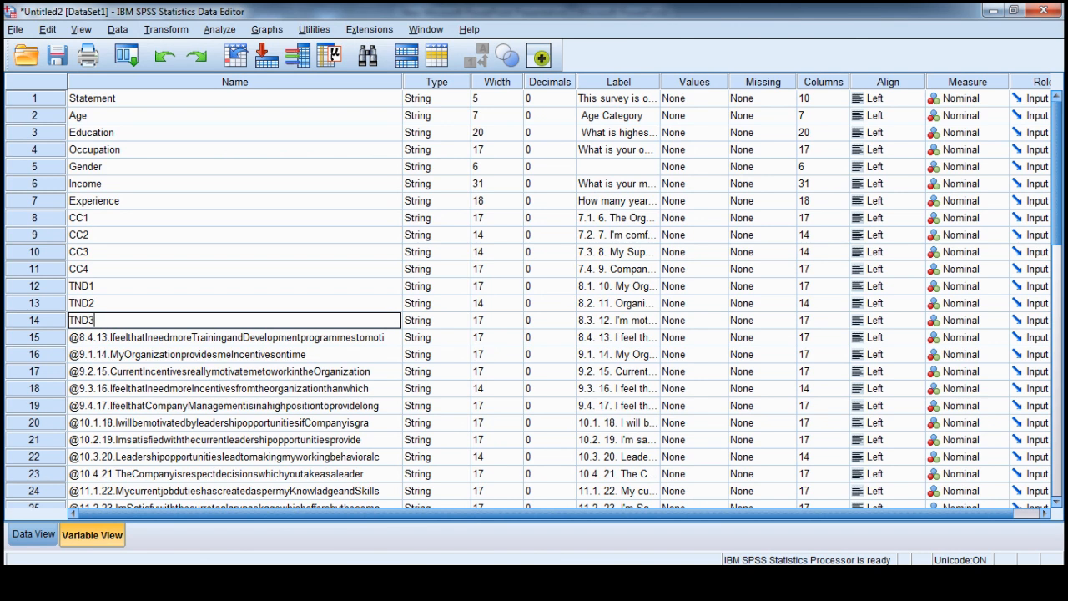
key("Return")
Rename the question 8.4 variable about needing more training and development programmes to TND4.
double_click(102, 337)
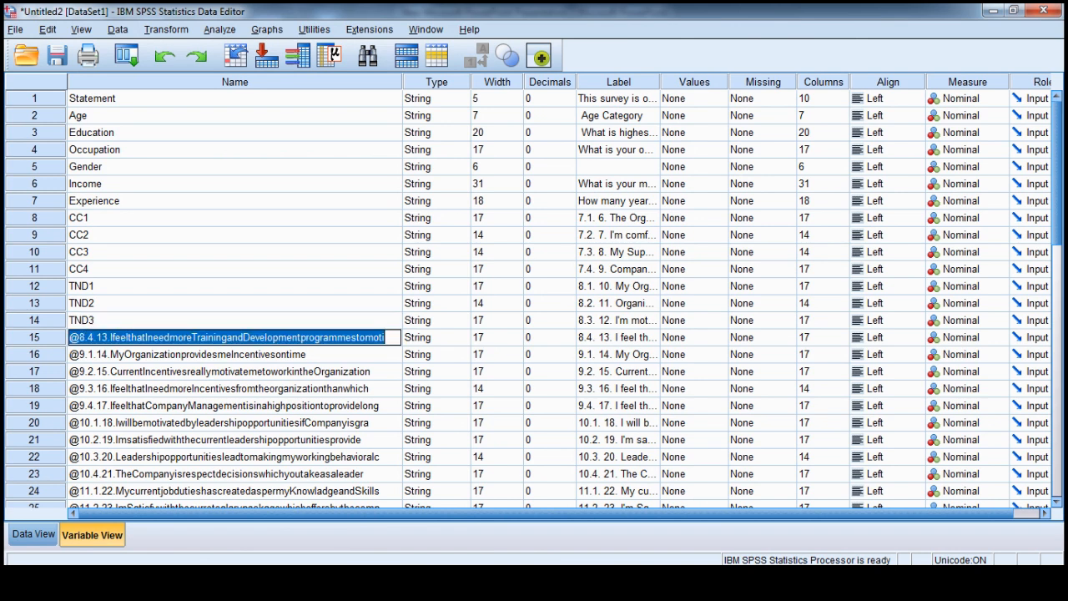
key("BackSpace")
type("TN")
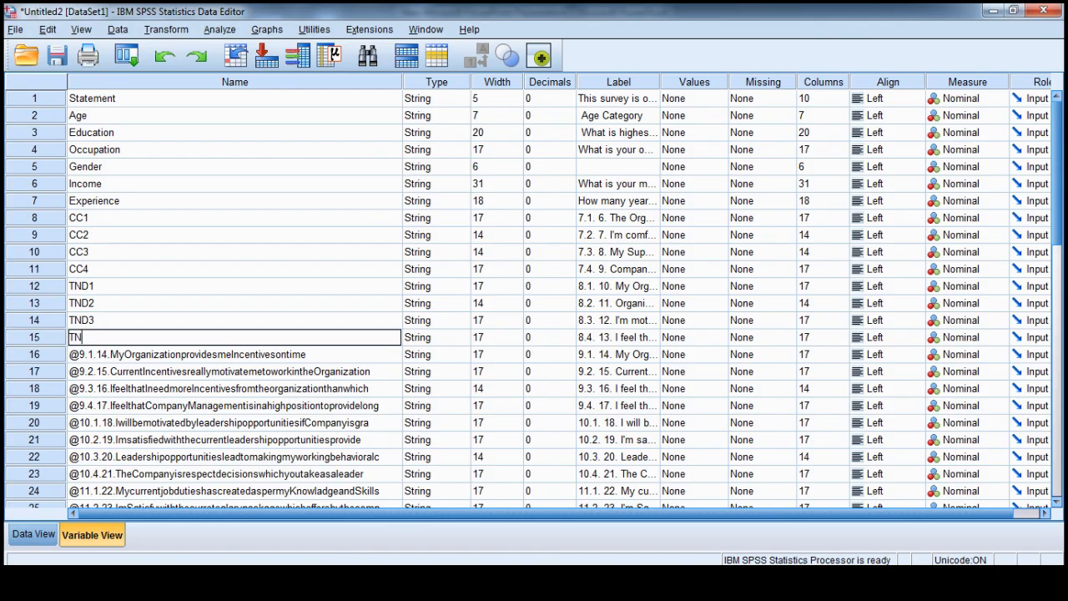
type("D4")
key("Return")
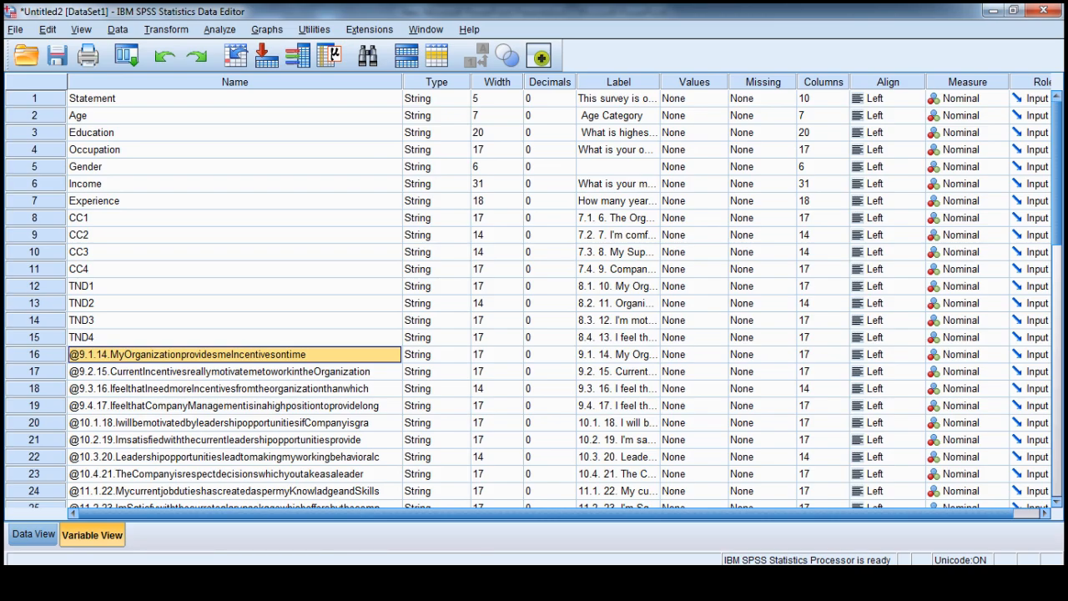
Rename the question 9.1 variable about the organization providing incentives on time to Incentives1.
double_click(176, 355)
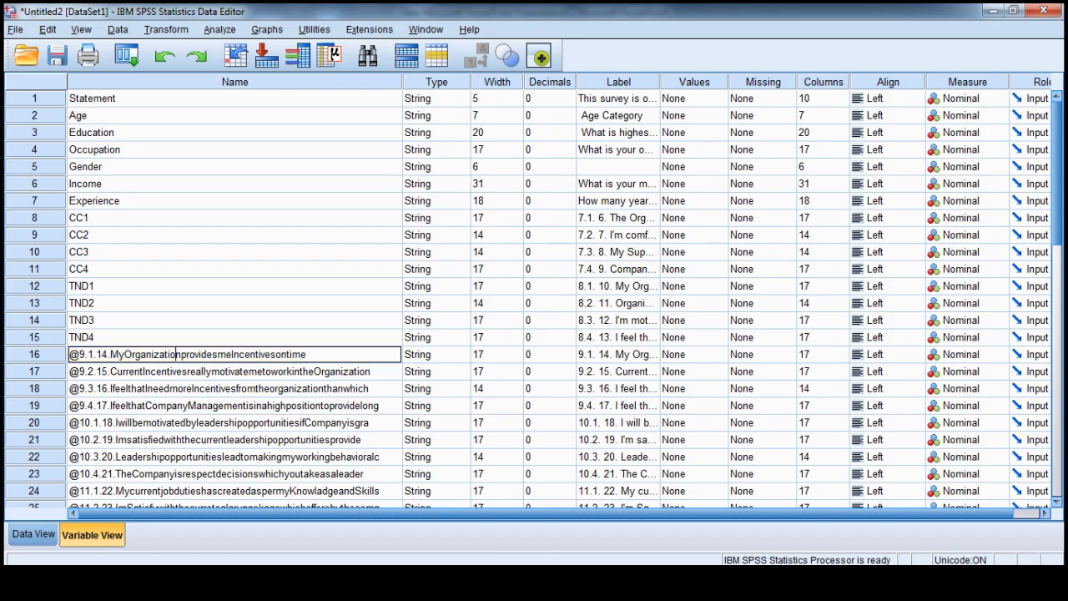
key("ctrl+a")
key("BackSpace")
type("Incenti")
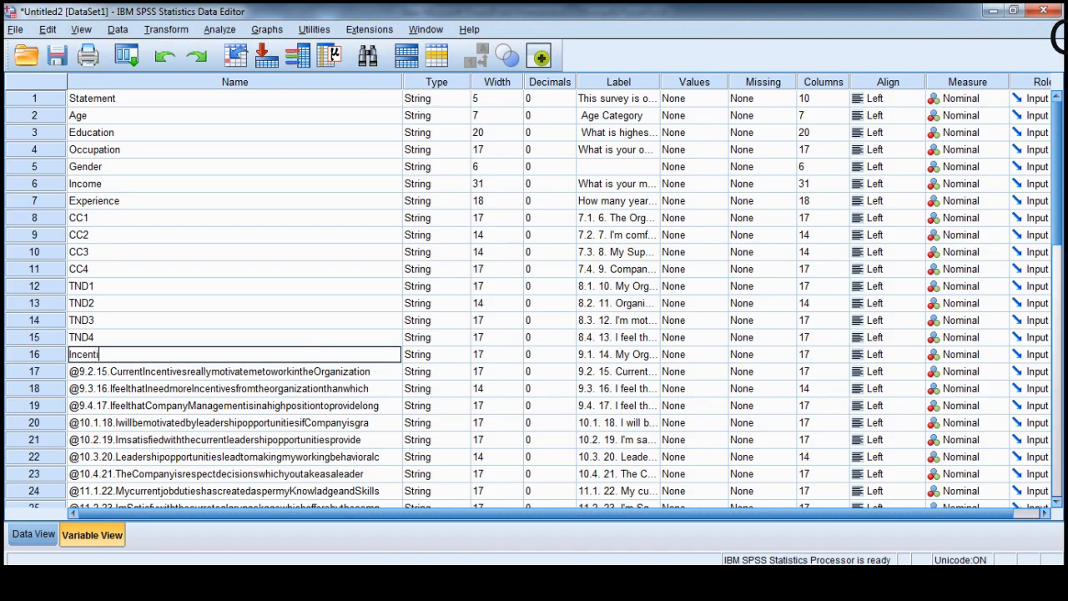
type("ves1")
key("Return")
Rename the question 9.2 variable about current incentives motivating work in the organization to Incentives2.
key("F2")
key("ctrl+a")
key("BackSpace")
type("Incentives2")
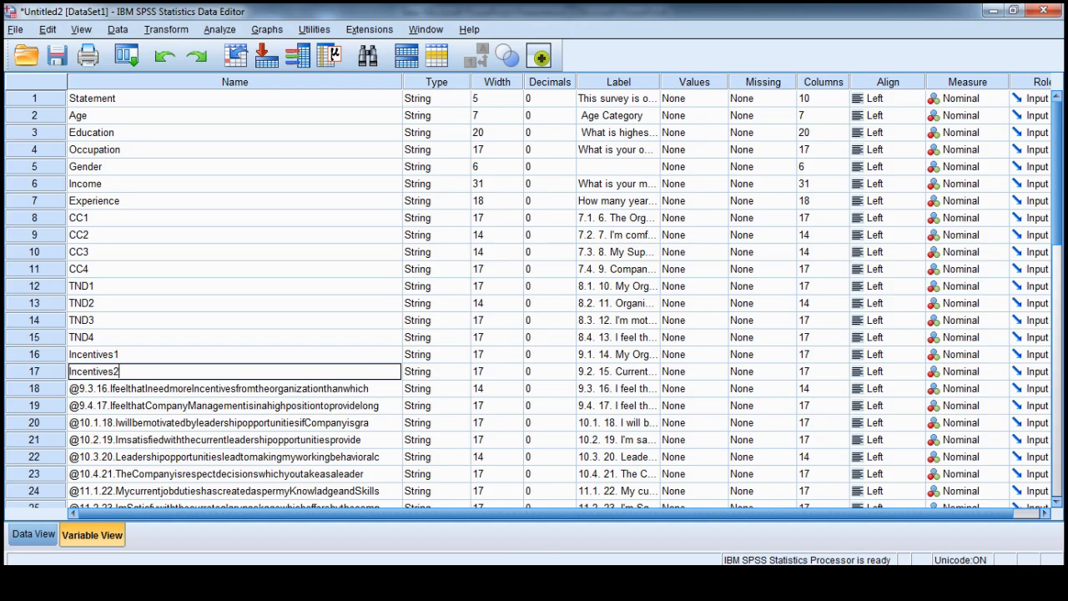
key("Return")
Rename the question 9.3 variable about needing more incentives from the organization to Incentives3.
double_click(145, 389)
key("ctrl+a")
key("BackSpace")
type("I")
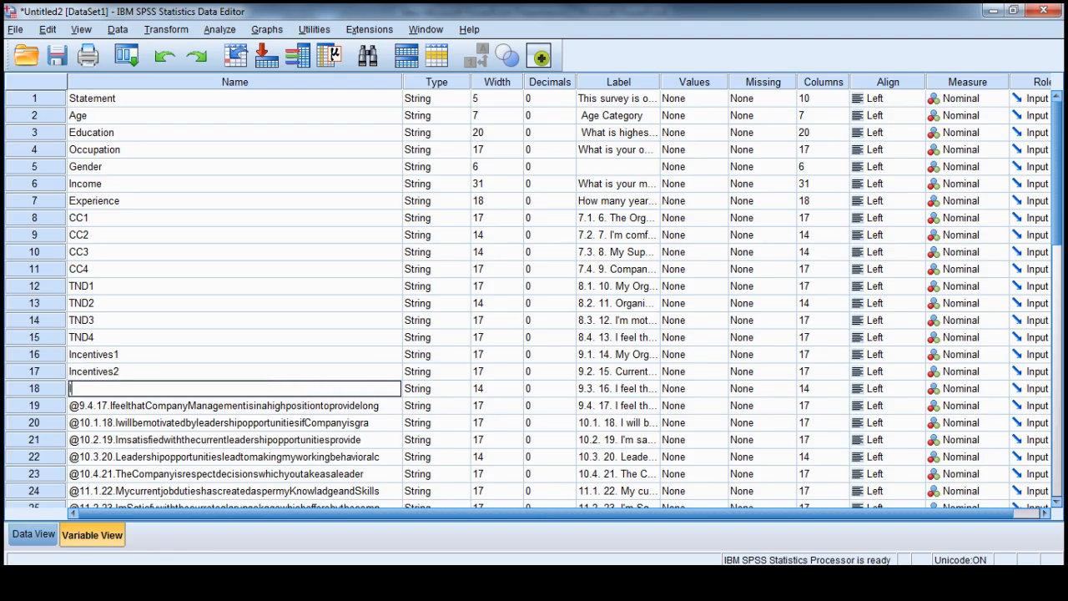
type("ncentives3")
key("Return")
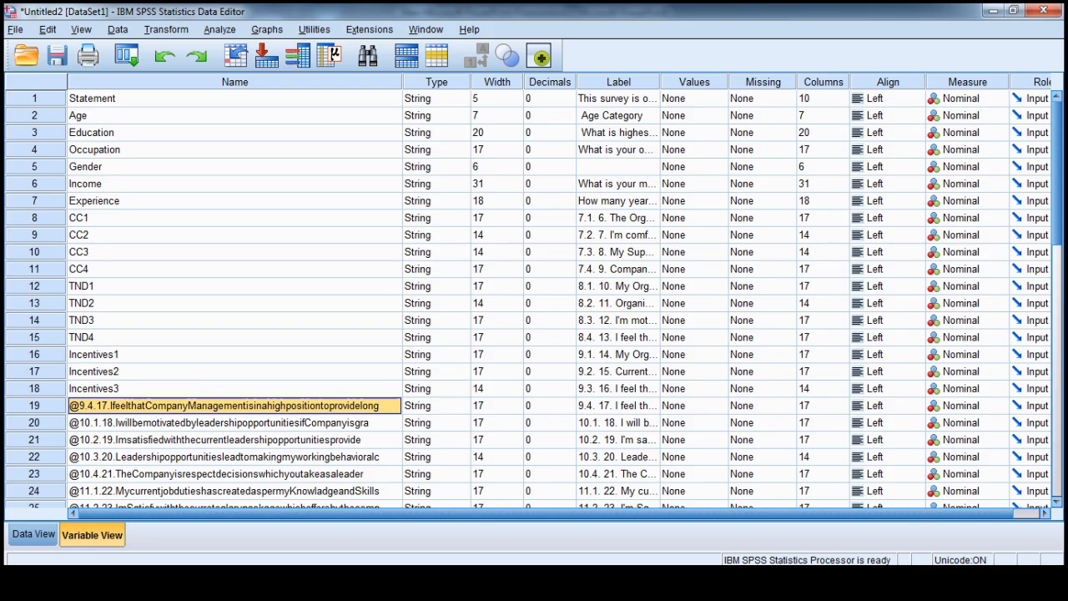
Rename the question 9.4 variable about company management's position to provide long-term incentives to Incentives4.
double_click(138, 406)
key("ctrl+a")
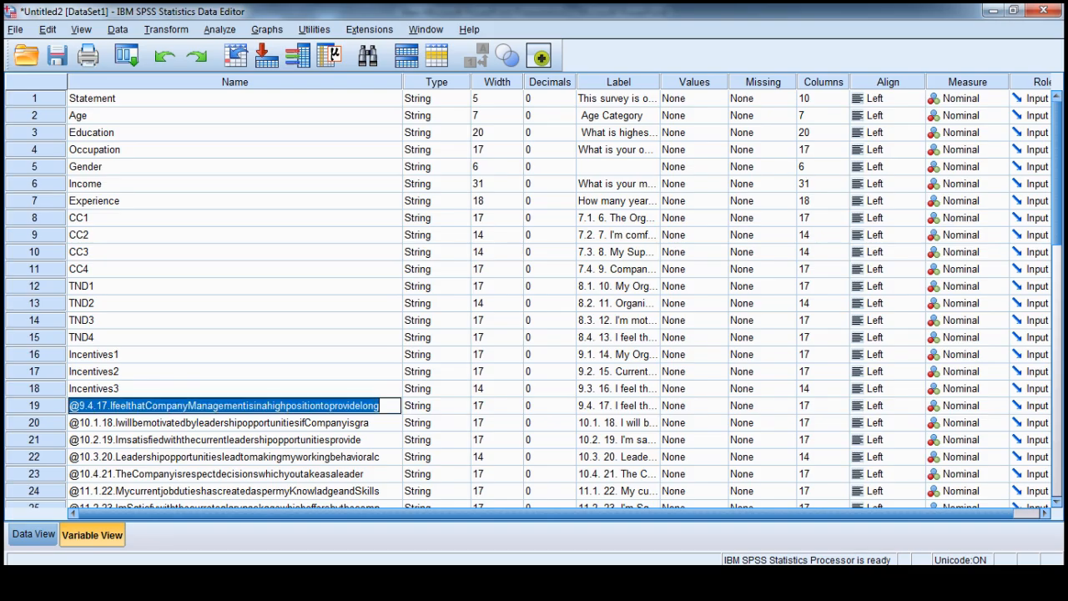
key("BackSpace")
type("In")
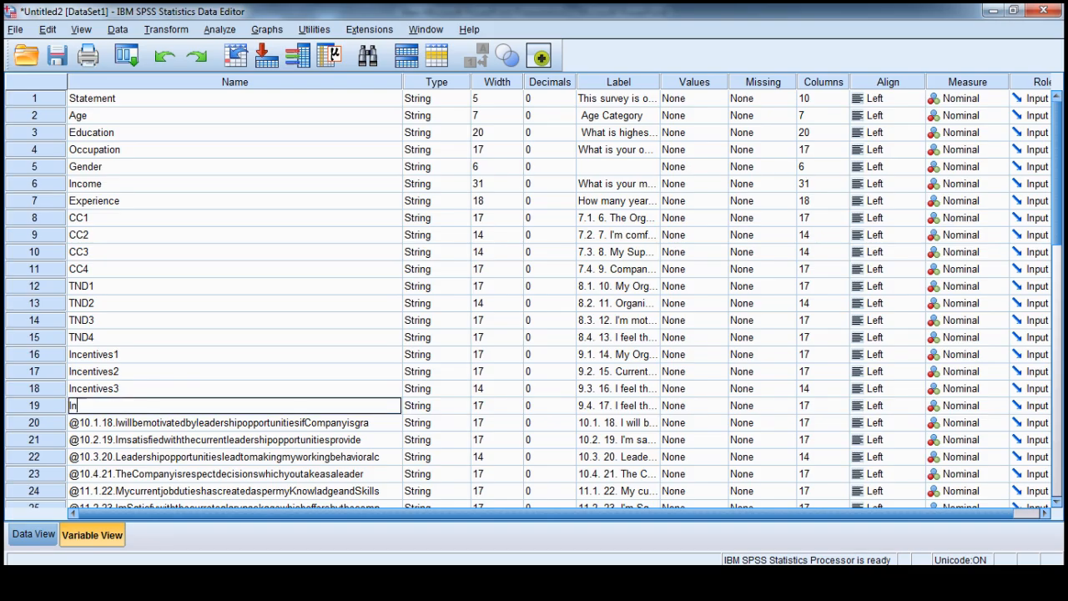
type("centives4")
key("Return")
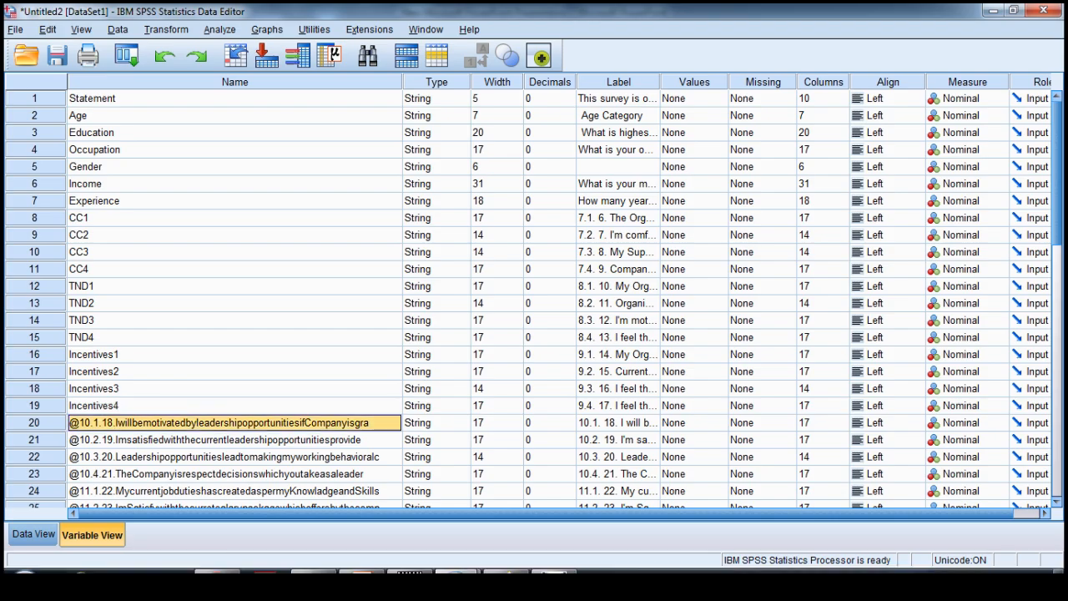
Rename the question 10.1 variable about being motivated by leadership opportunities to DMPL1.
left_click(138, 423)
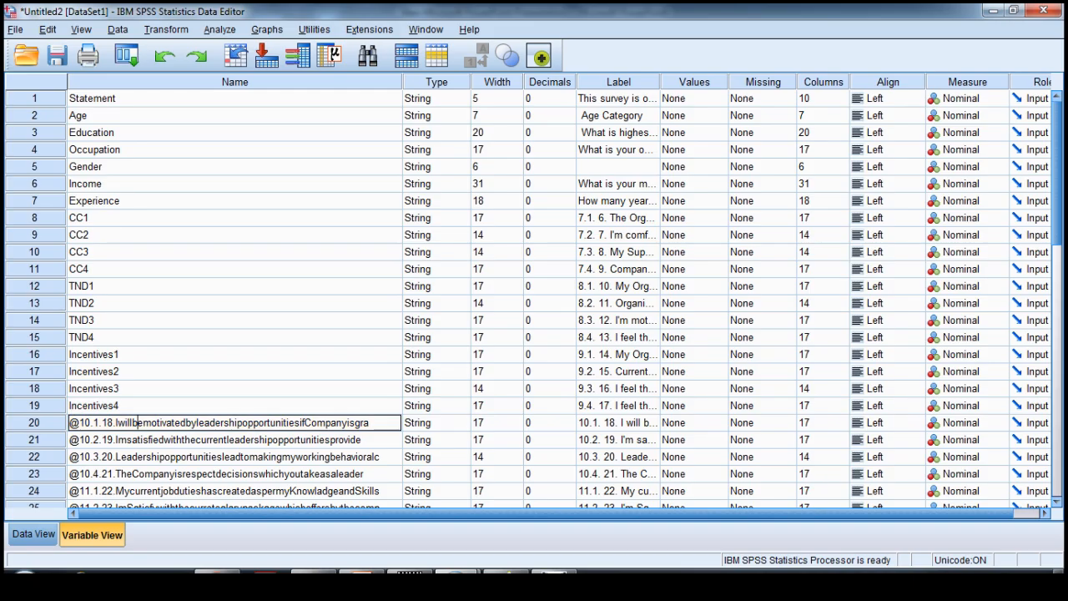
key("ctrl+a")
key("BackSpace")
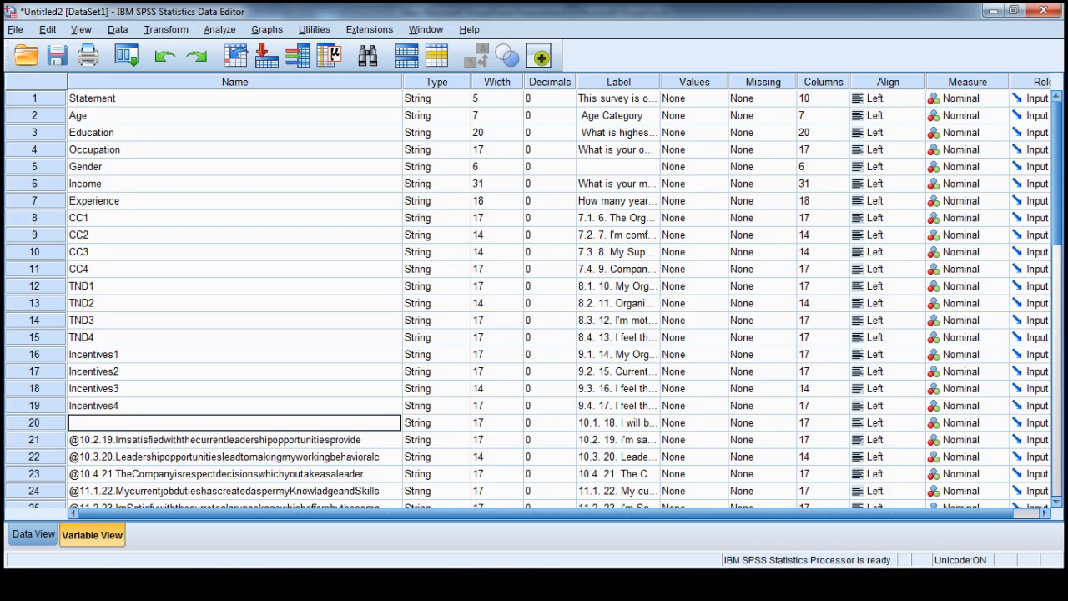
type("DMPL1")
key("Return")
Rename the question 10.2 variable about satisfaction with the current leadership opportunities to DMPL2.
double_click(117, 440)
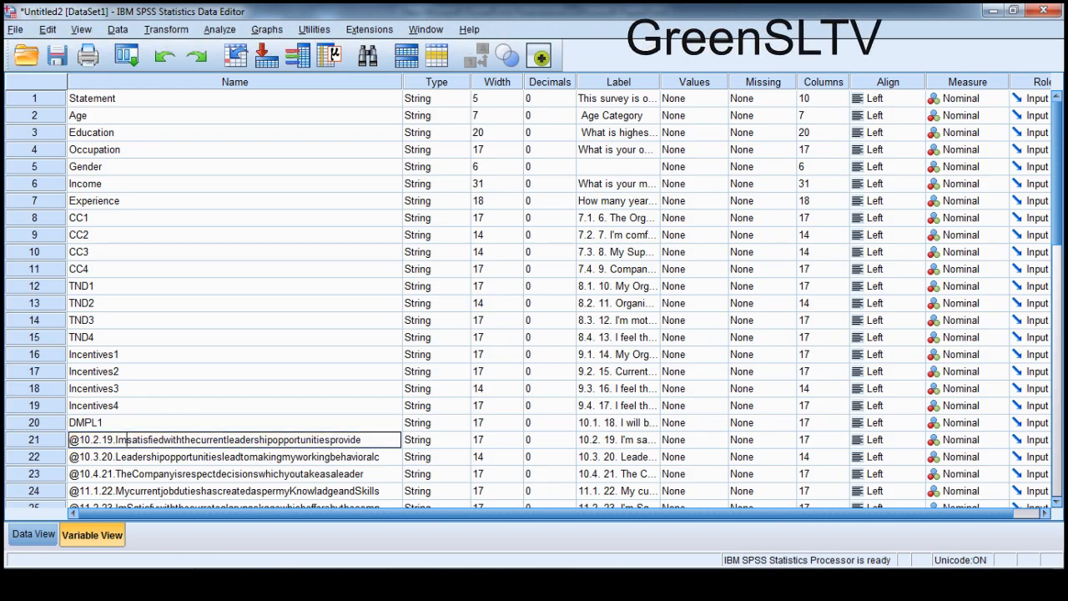
key("ctrl+a")
key("BackSpace")
type("DMPL2")
key("Return")
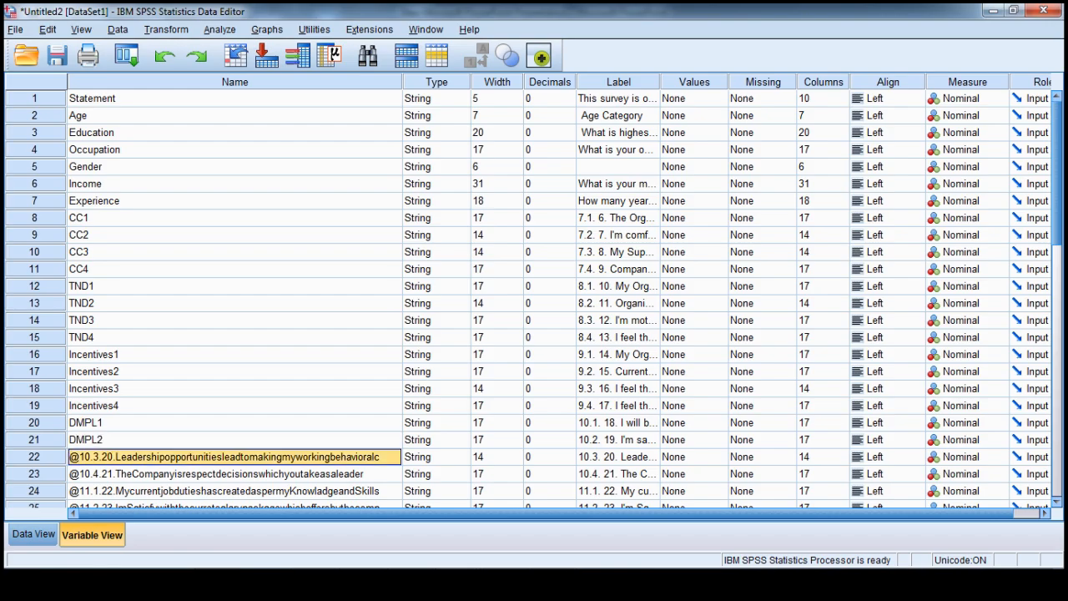
Rename the question 10.3 variable about leadership opportunities and working behaviour to DMPL3.
key("F2")
key("ctrl+a")
key("BackSpace")
type("DMPL3")
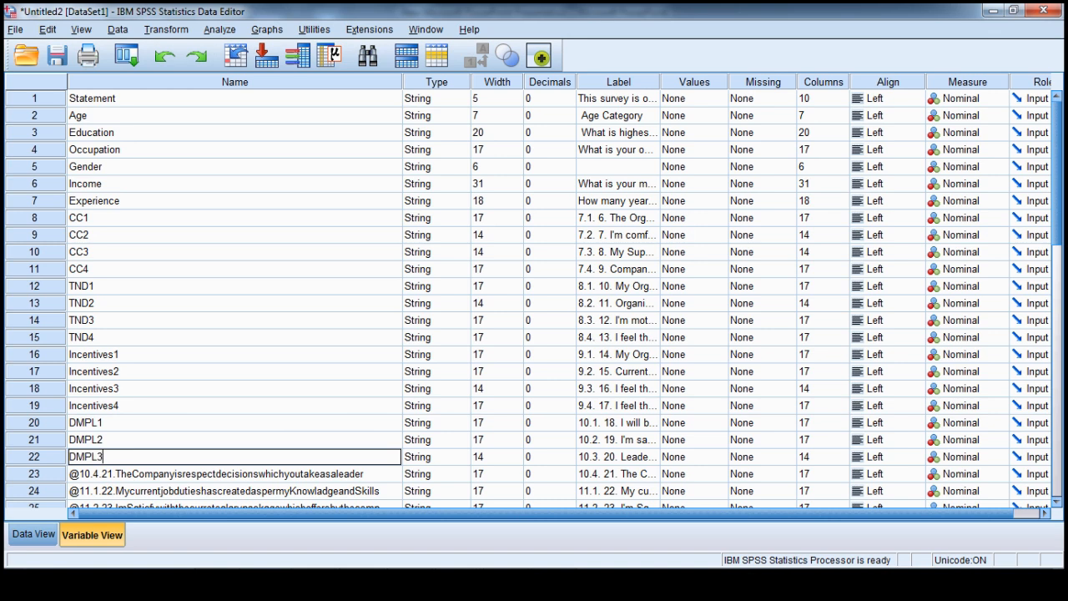
key("Return")
Rename the question 10.4 variable about the company respecting decisions taken as a leader to DMPL4.
key("F2")
key("ctrl+a")
key("BackSpace")
type("DMPL")
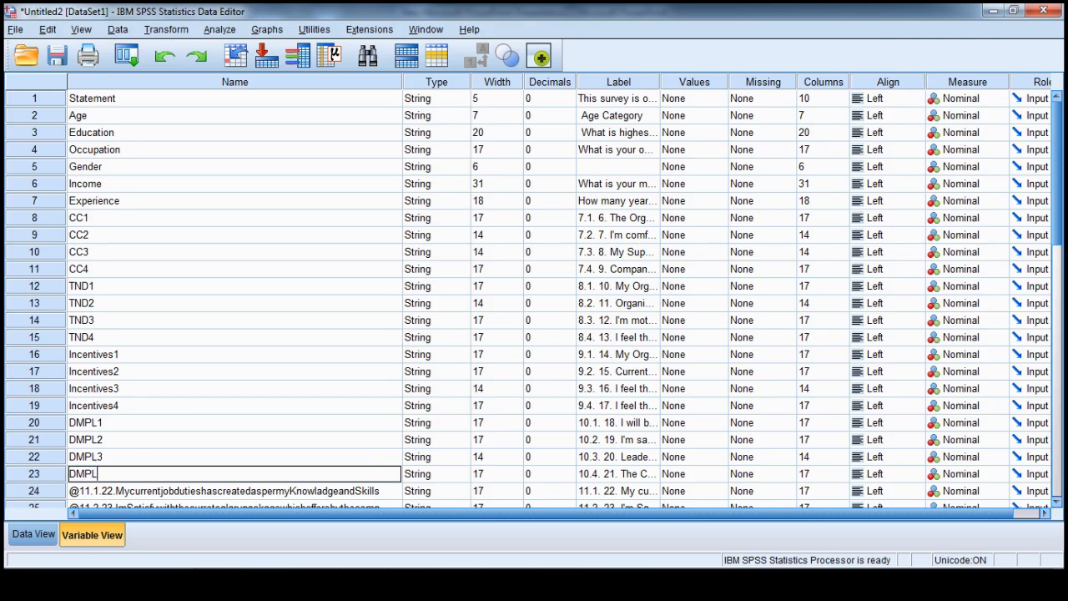
type("4")
key("Return")
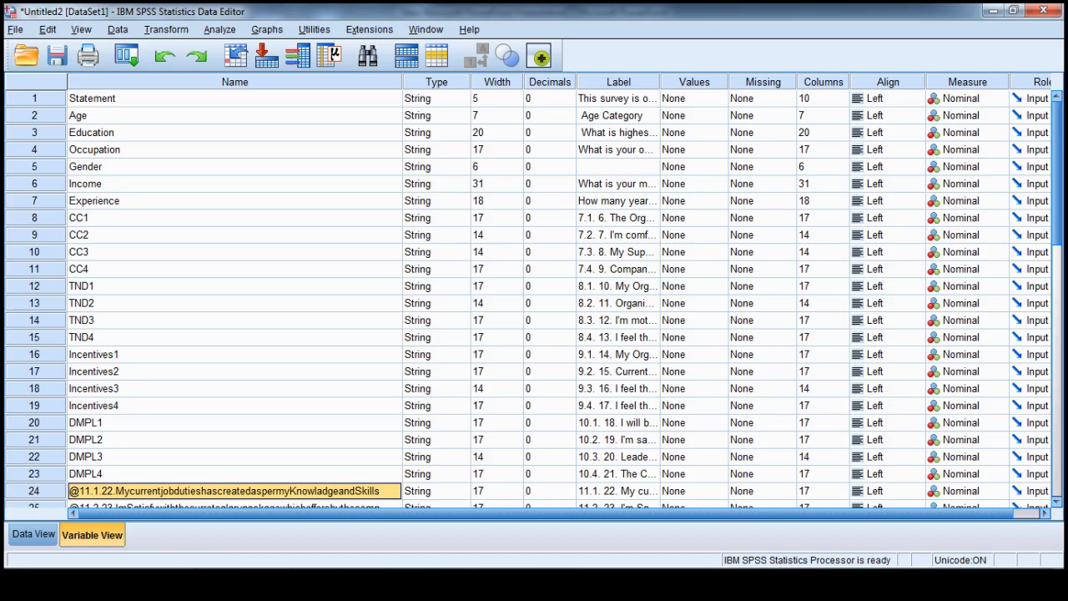
Rename the question 11.1 variable about current job duties matching knowledge and skills to Dependent1.
scroll(534, 292, "down", 3)
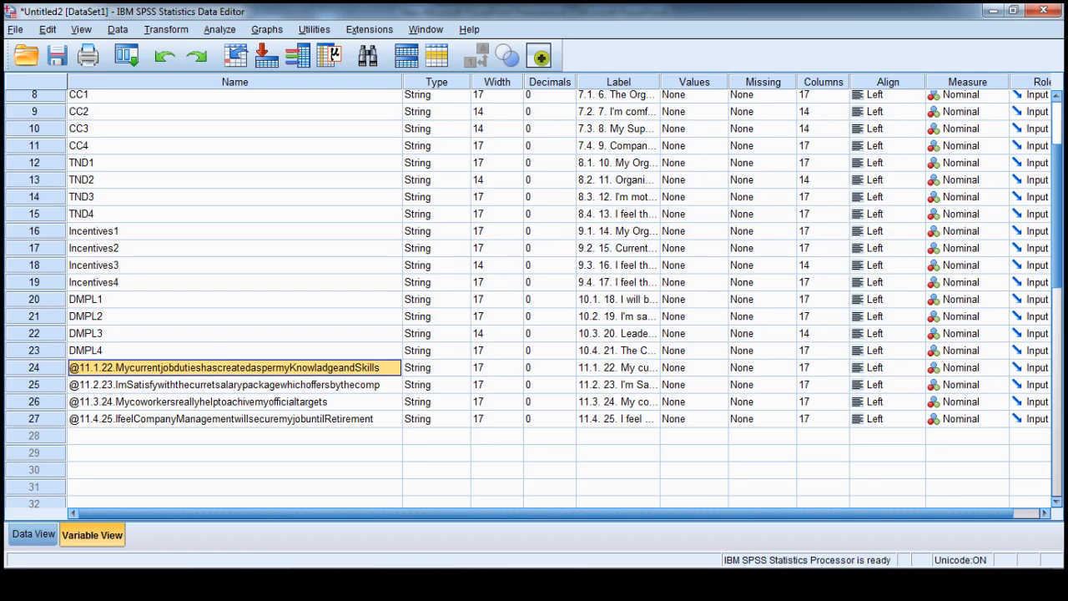
left_click(218, 367)
key("ctrl+a")
key("BackSpace")
type("De")
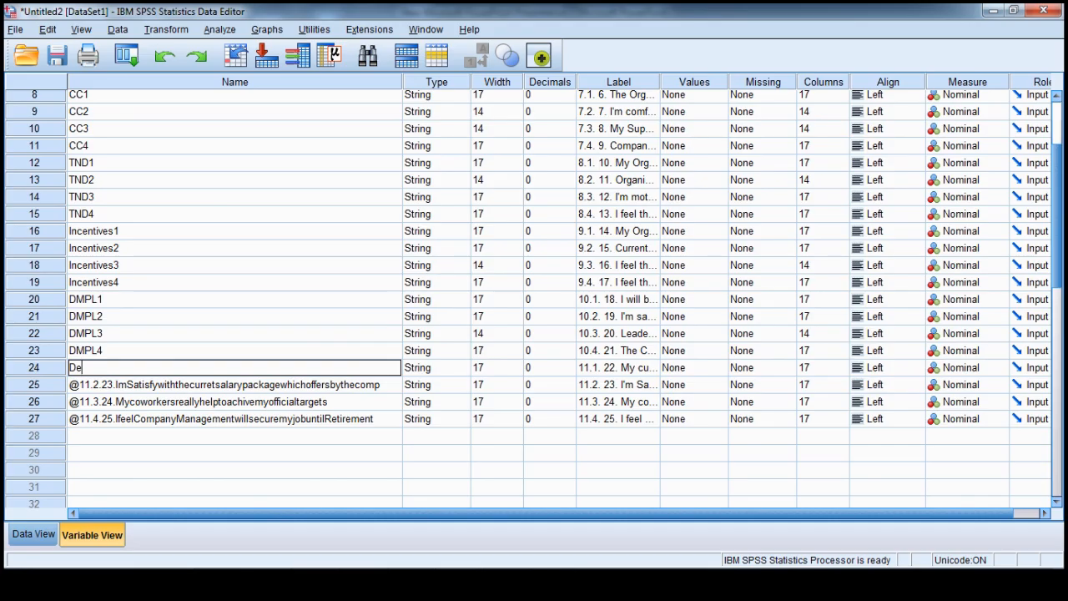
type("pendent1")
key("Return")
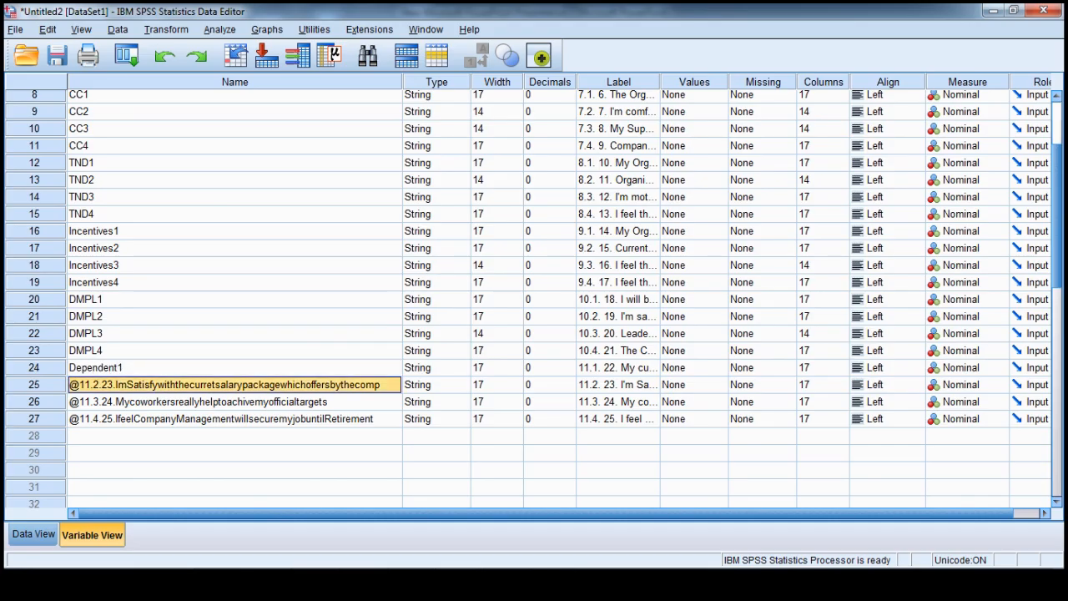
Rename the question 11.2 variable about satisfaction with the current salary package to Dependent2.
key("F2")
key("ctrl+a")
key("BackSpace")
type("De")
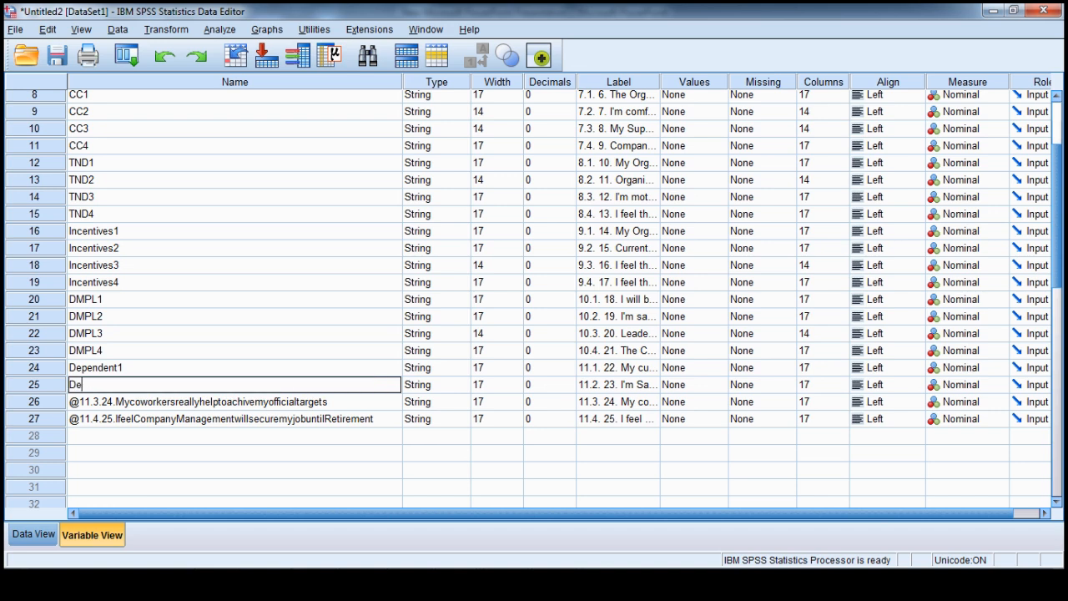
type("pendent2")
key("Return")
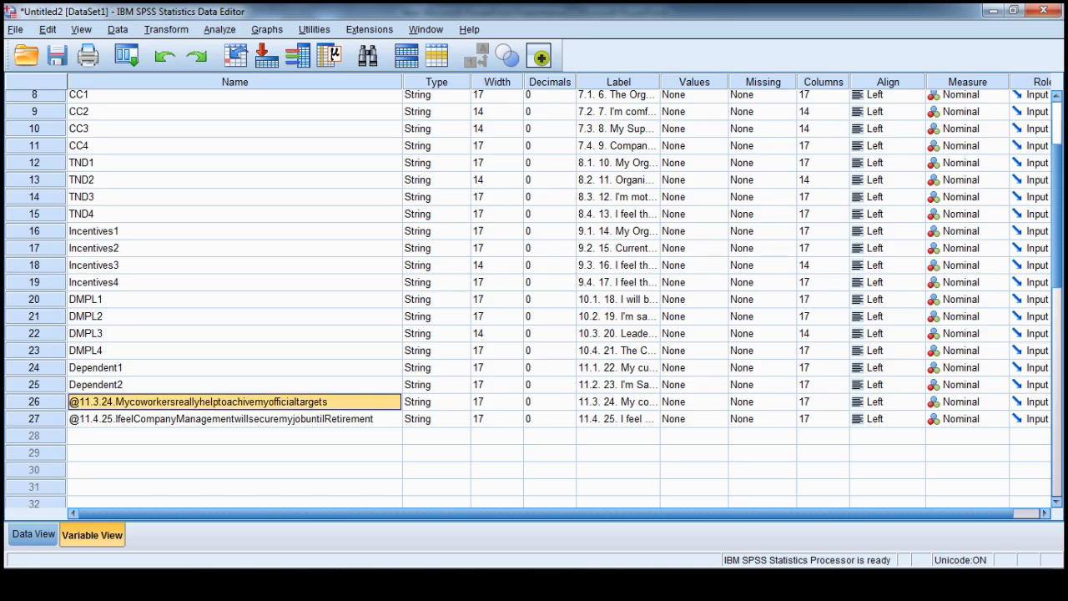
Rename the question 11.3 variable about coworkers helping to achieve official targets to Dependent3.
double_click(191, 403)
key("ctrl+a")
key("BackSpace")
type("Dep")
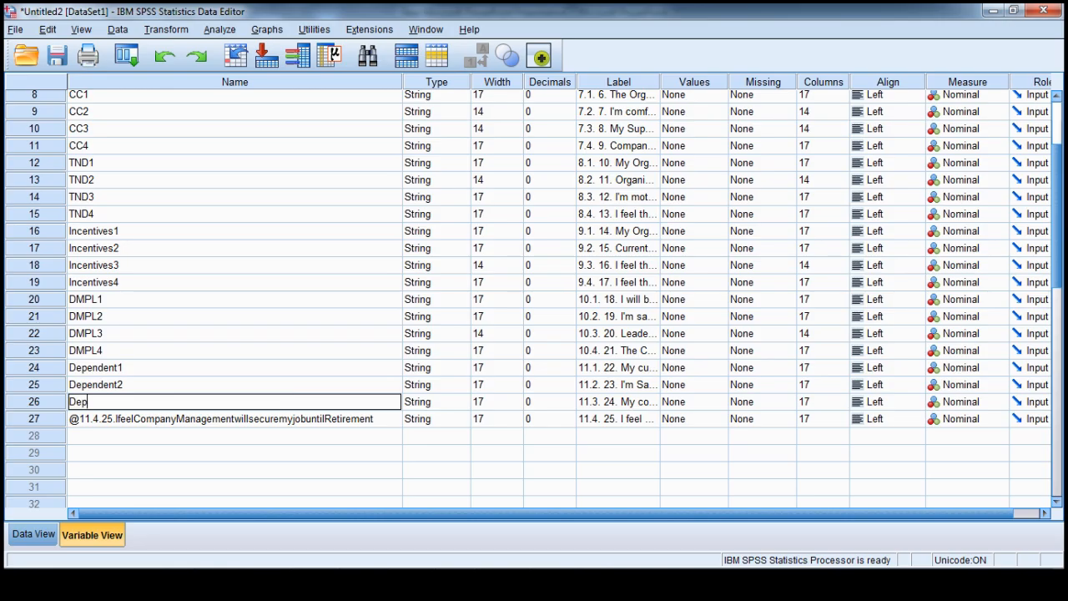
type("endent3")
key("Return")
Rename the question 11.4 variable about management securing the job until retirement to Dependent4.
left_click(173, 418)
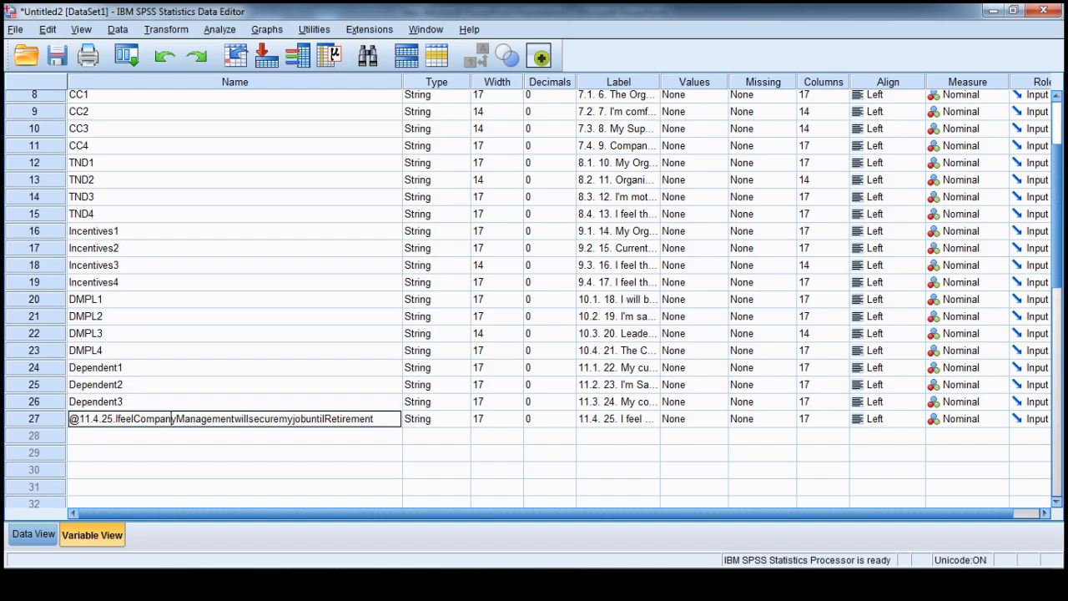
key("ctrl+a")
key("BackSpace")
type("D")
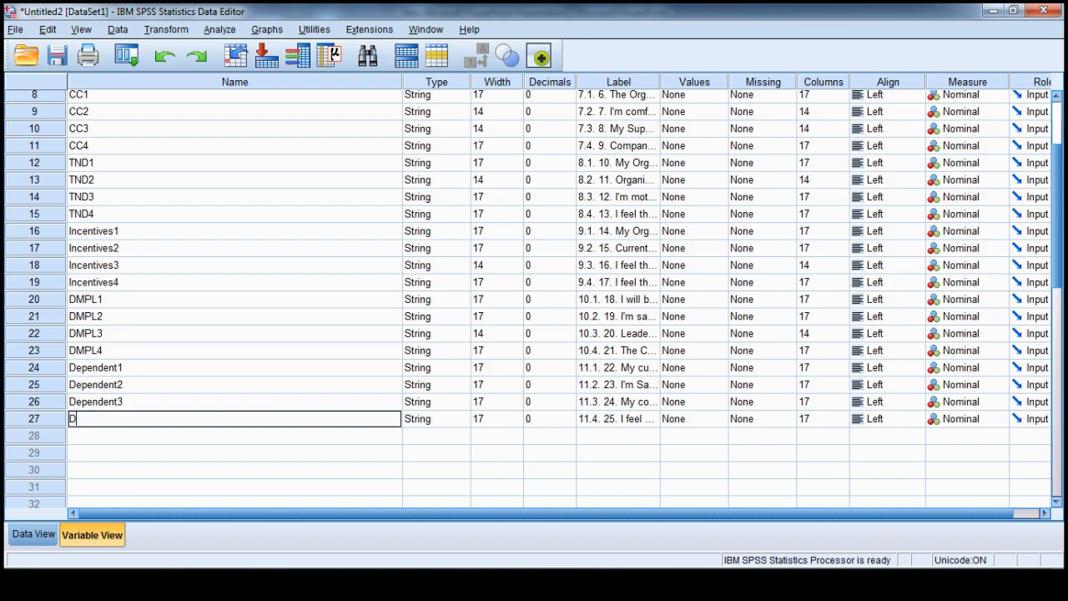
type("ependent4")
key("Return")
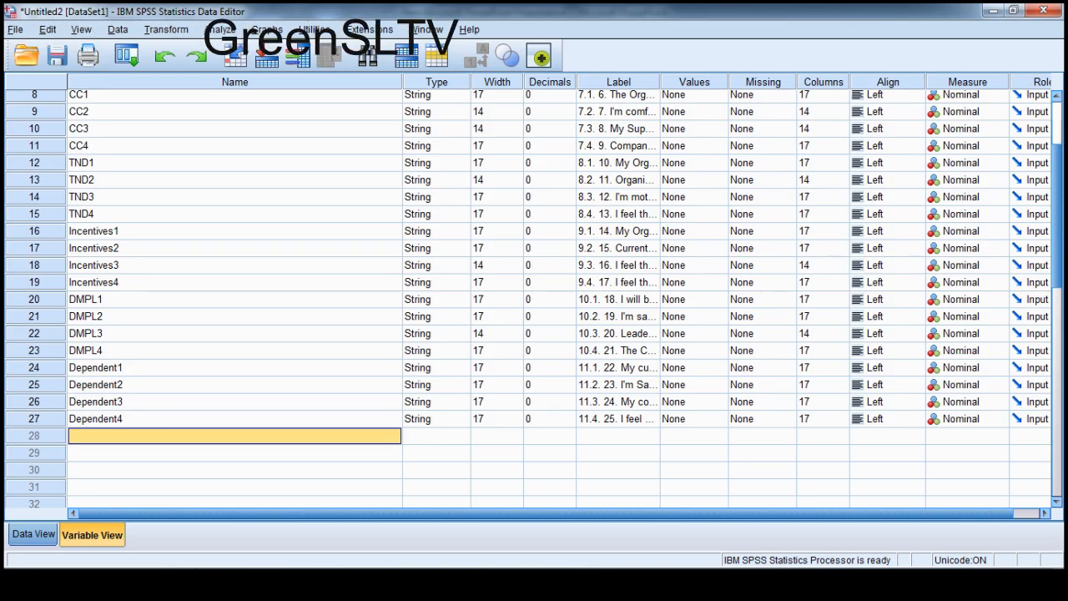
Show the survey responses in Data View and review the renamed columns, including the CC and TND variables.
left_click(34, 534)
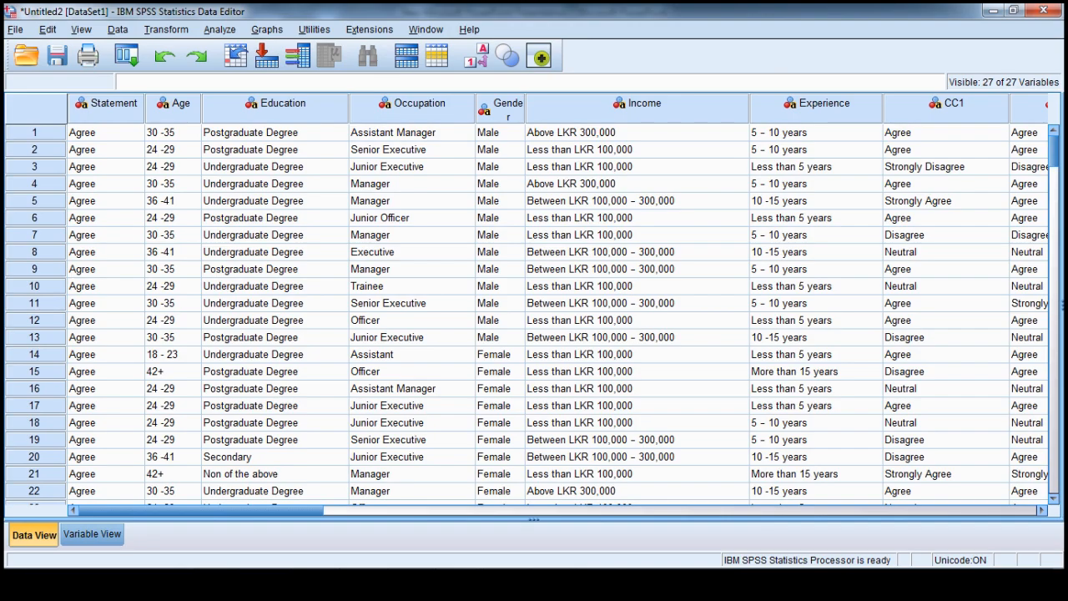
left_click_drag(200, 510, 391, 511)
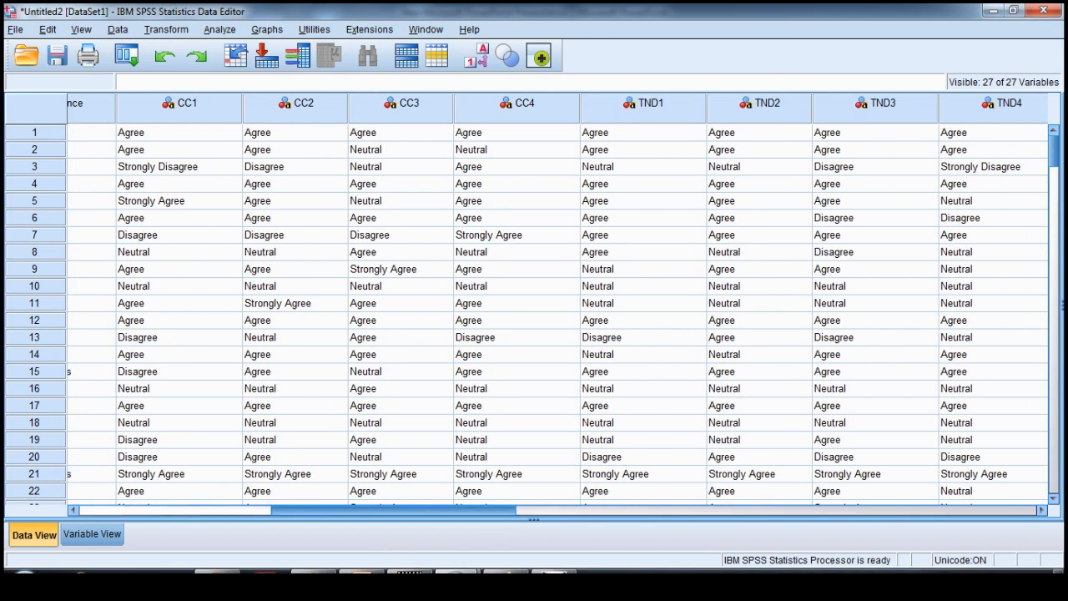
left_click_drag(392, 510, 356, 510)
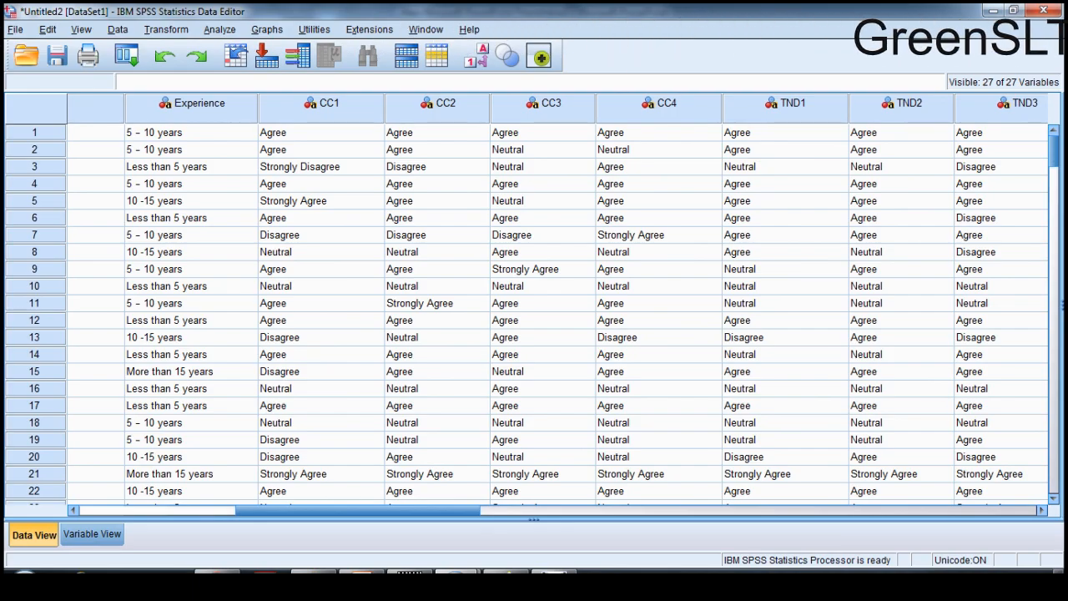
left_click(166, 29)
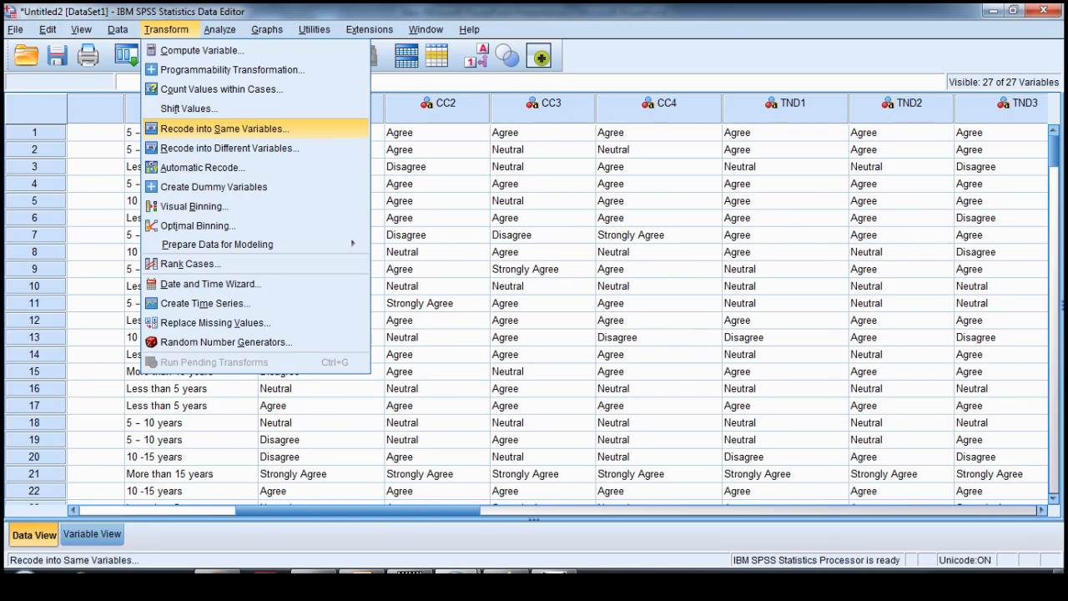
key("Return")
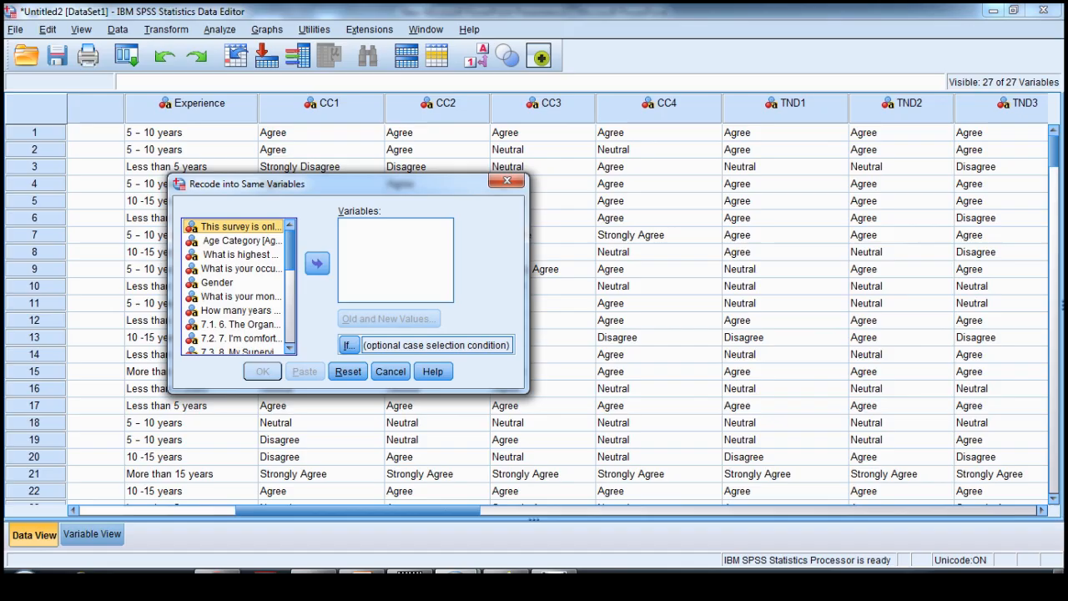
scroll(236, 288, "down", 8)
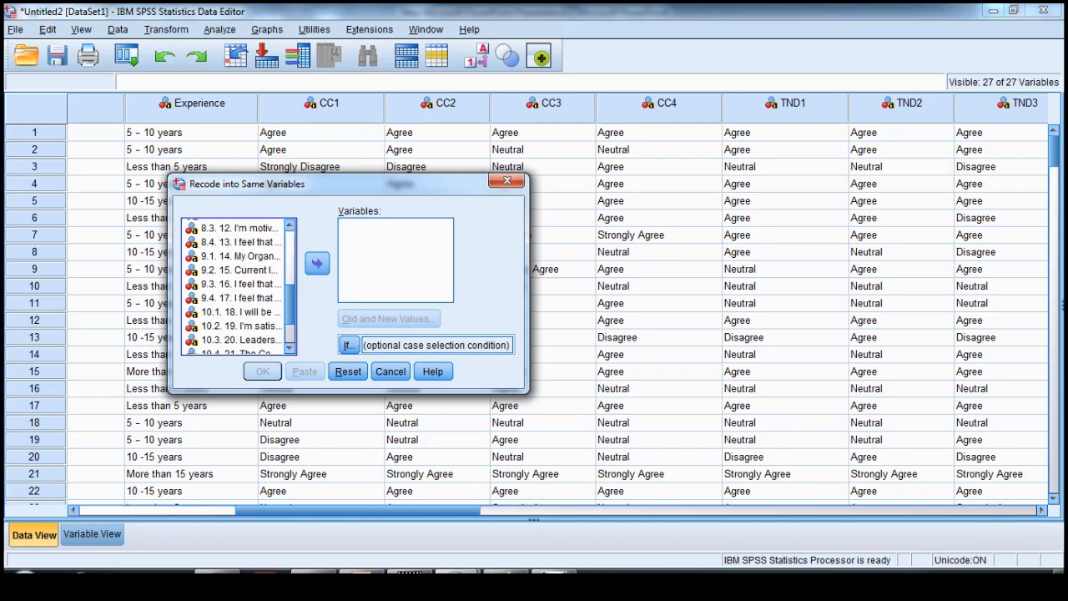
scroll(236, 288, "down", 3)
scroll(236, 287, "up", 10)
scroll(236, 286, "up", 4)
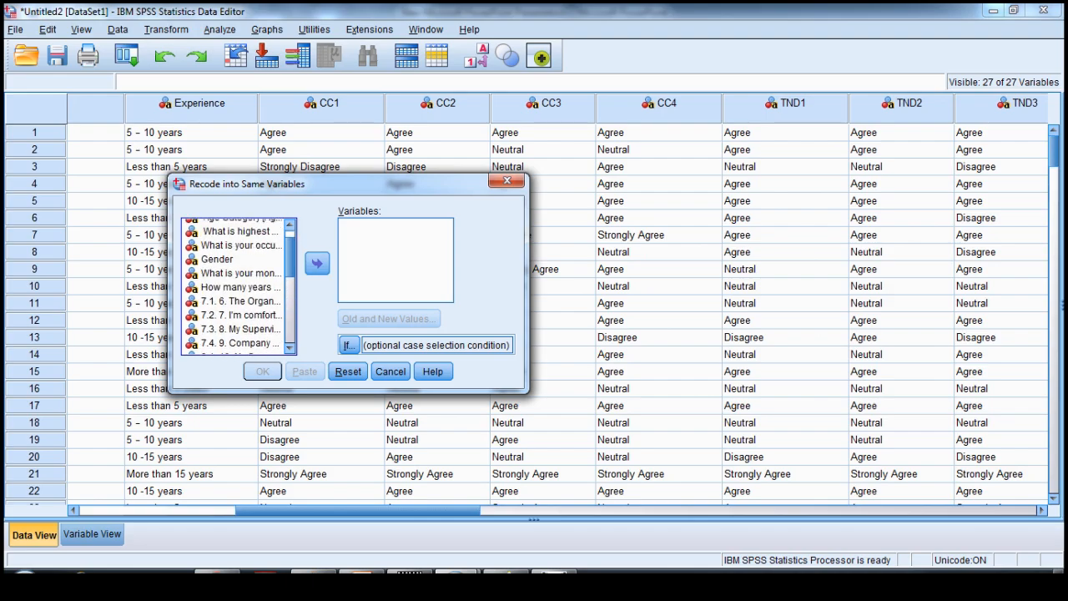
left_click(507, 181)
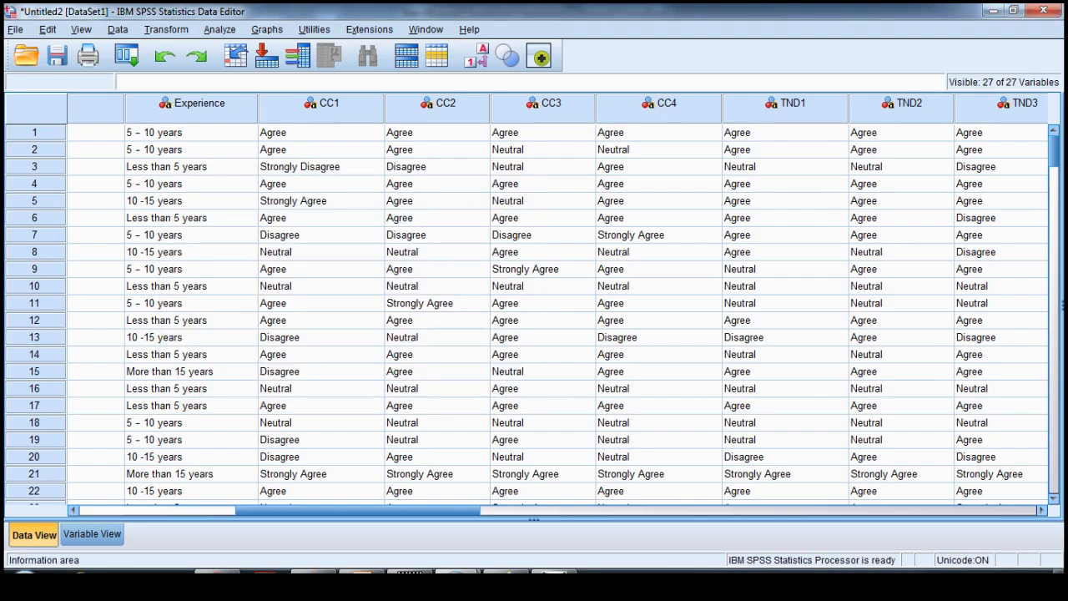
Clear the label texts of the variables CC1 through Dependent4 in Variable View.
left_click(92, 534)
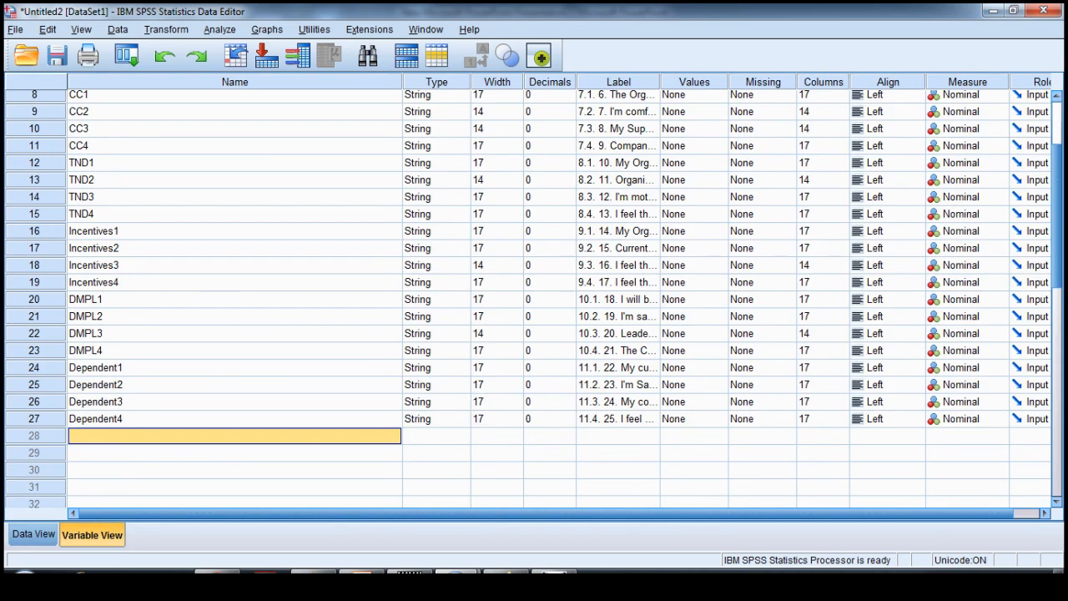
scroll(535, 292, "up", 3)
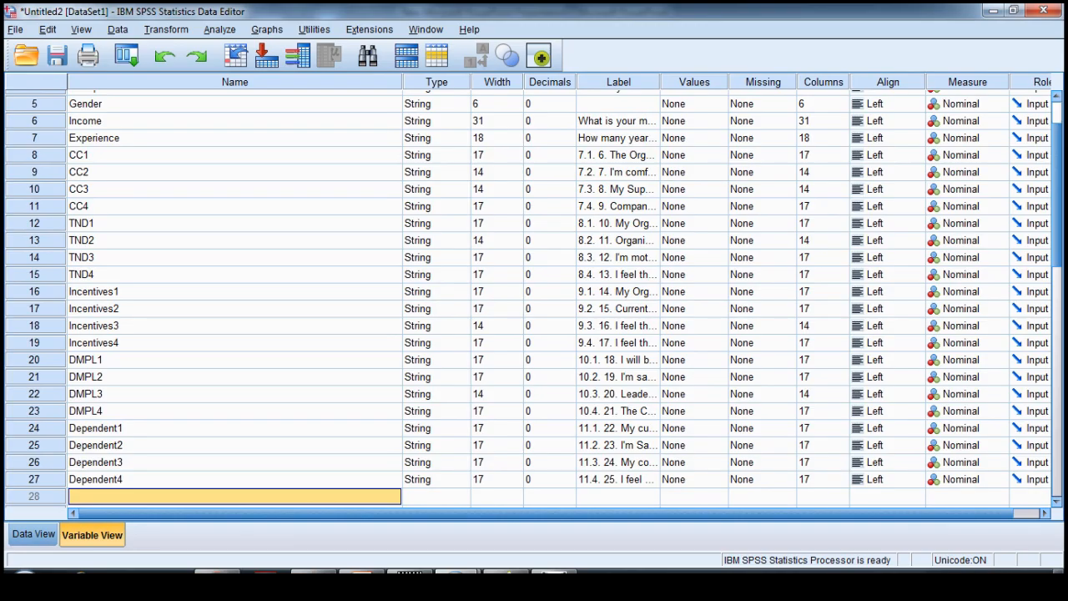
left_click_drag(619, 155, 619, 485)
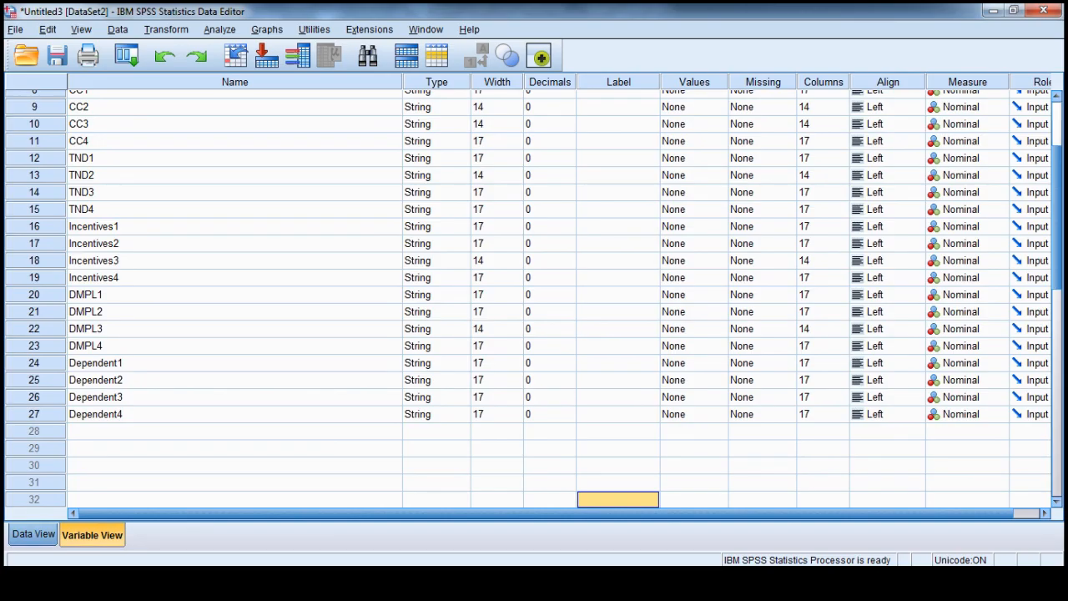
Set up Recode into Same Variables with CC1 through Dependent4, leaving out the consent statement, age, education, occupation, gender, income and experience variables.
left_click(33, 534)
left_click(167, 30)
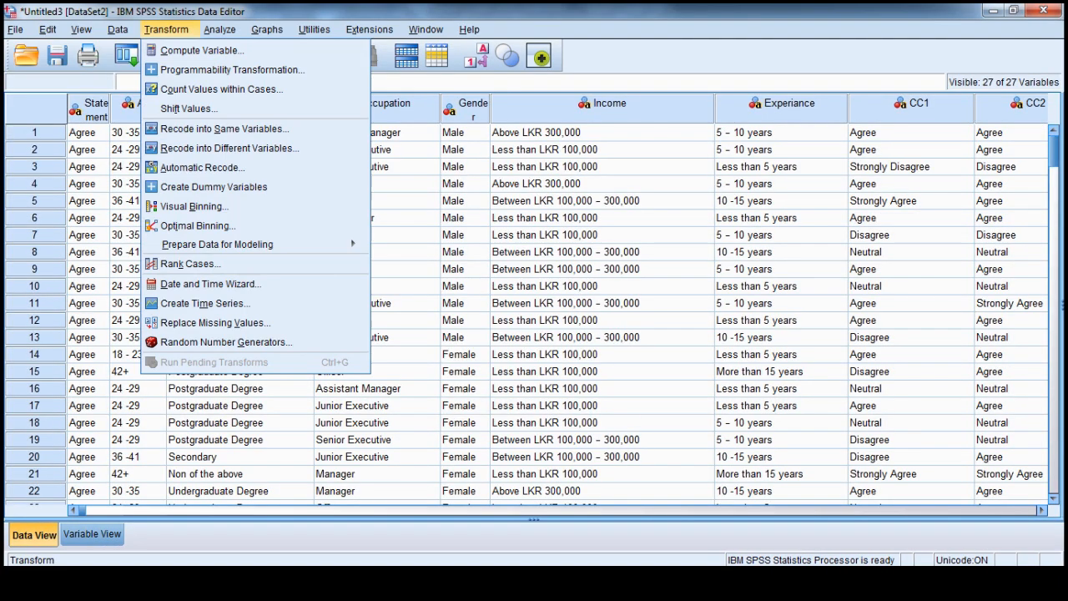
key("Return")
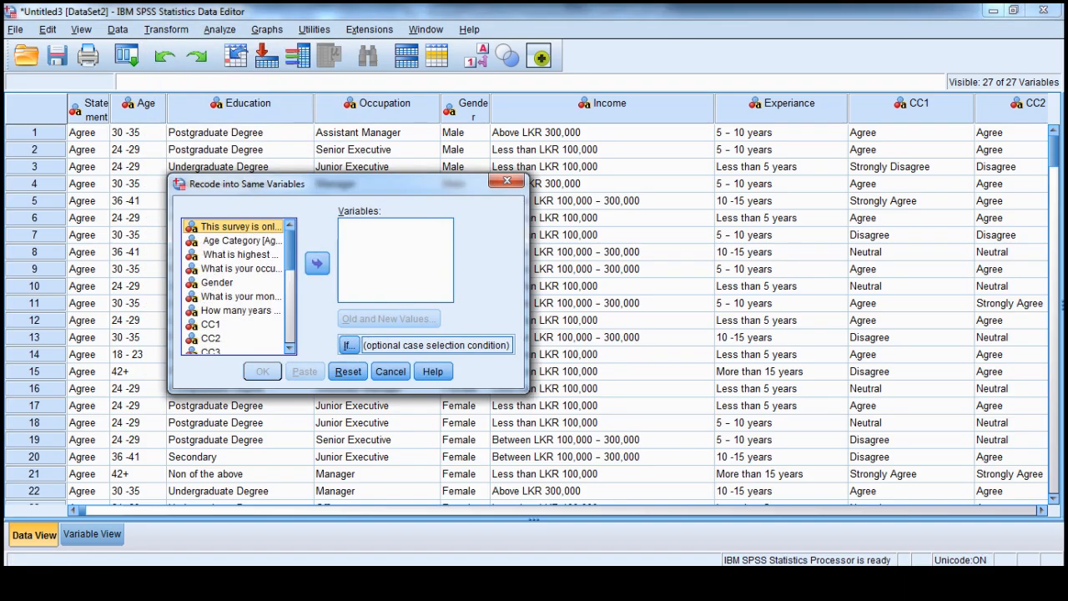
left_click(242, 240)
key("ctrl+a")
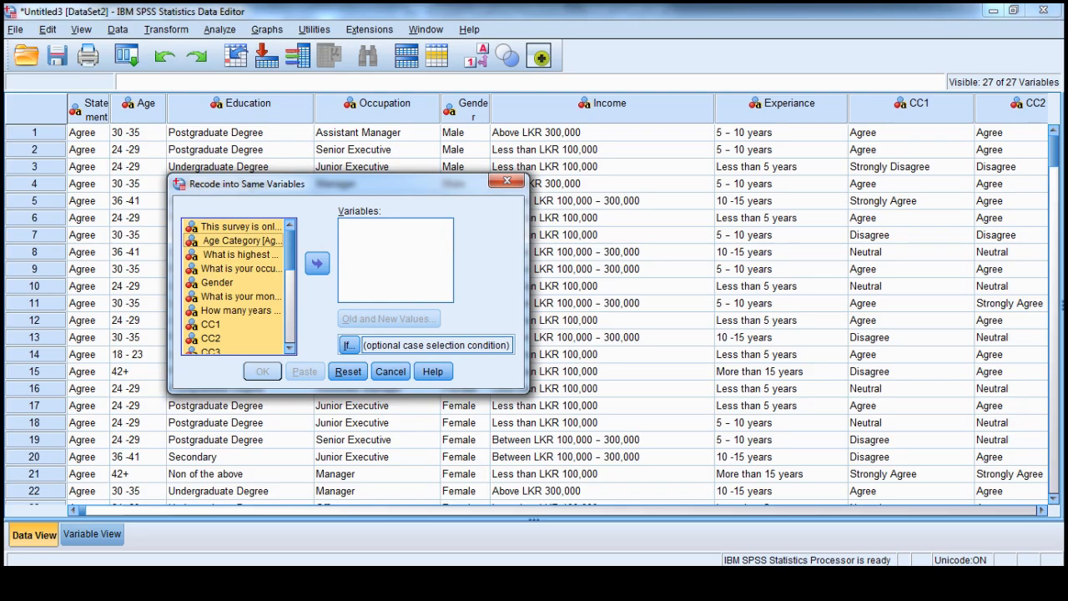
scroll(233, 286, "down", 6)
scroll(234, 286, "up", 6)
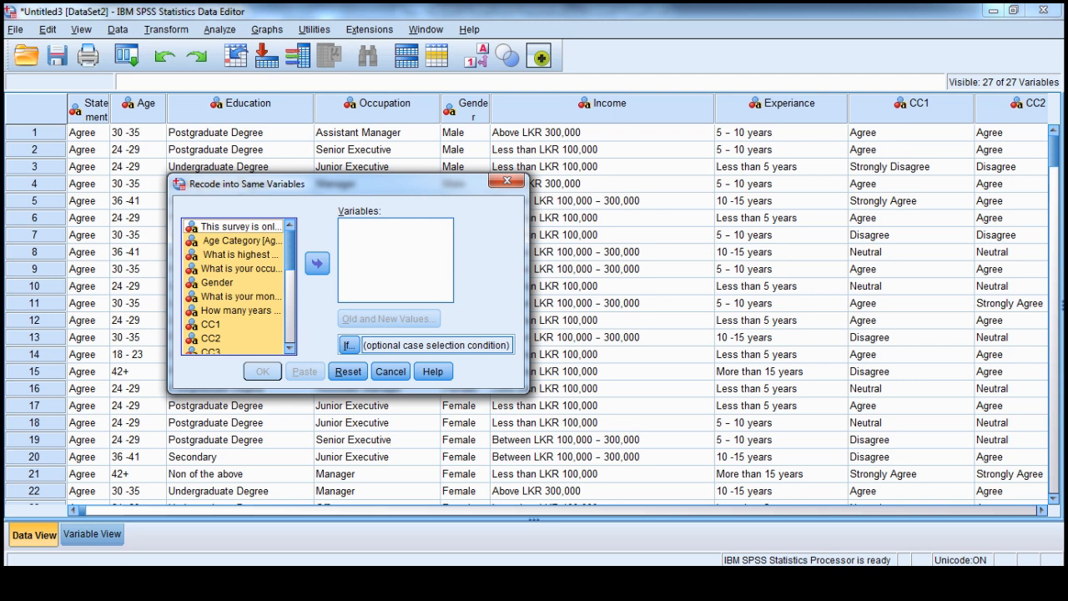
left_click(241, 241, "ctrl")
left_click(240, 255, "ctrl")
left_click(241, 269, "ctrl")
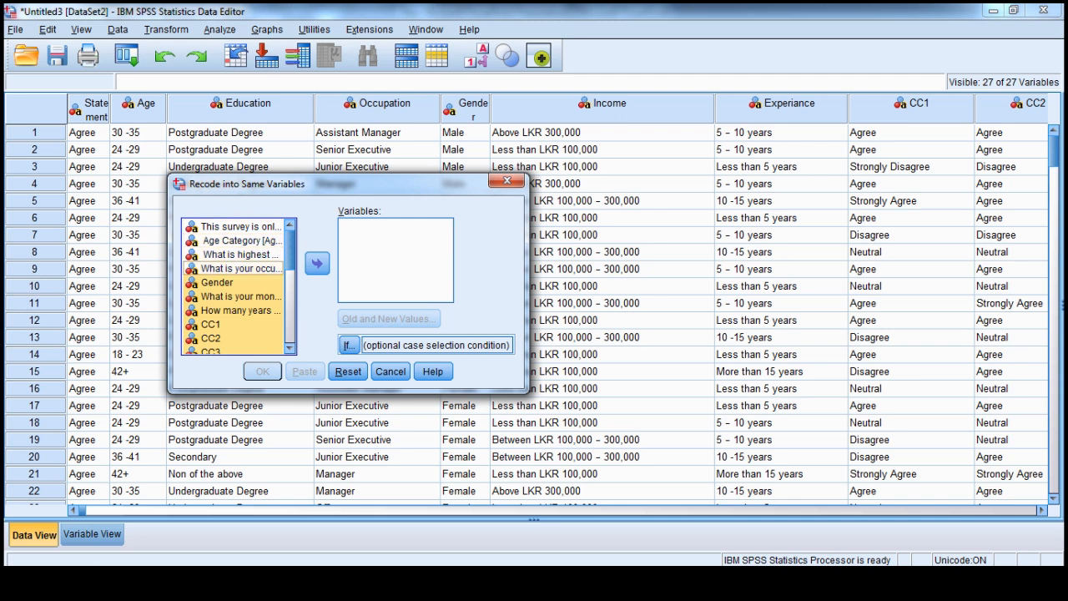
left_click(240, 283, "ctrl")
left_click(240, 296, "ctrl")
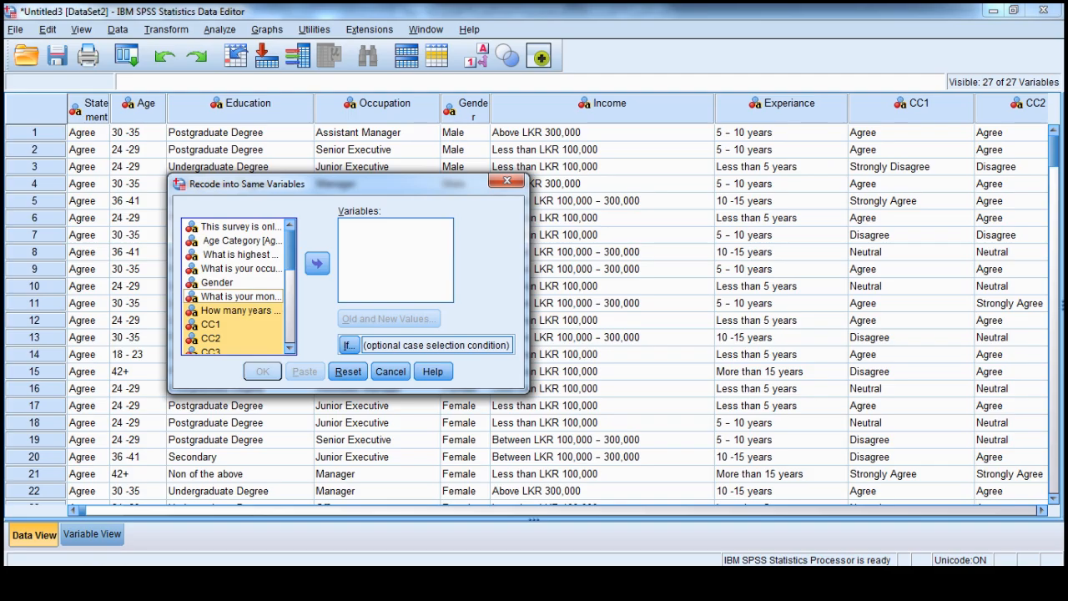
left_click(240, 310, "ctrl")
left_click(316, 263)
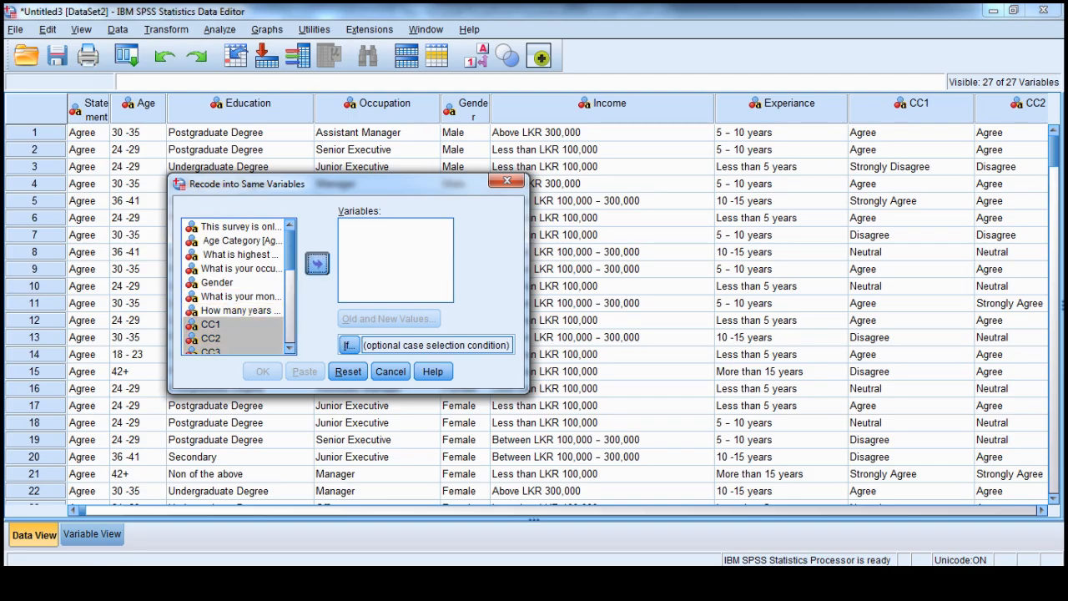
Define recode rules that map Strongly Agree to 5 and Agree to 4.
left_click(389, 318)
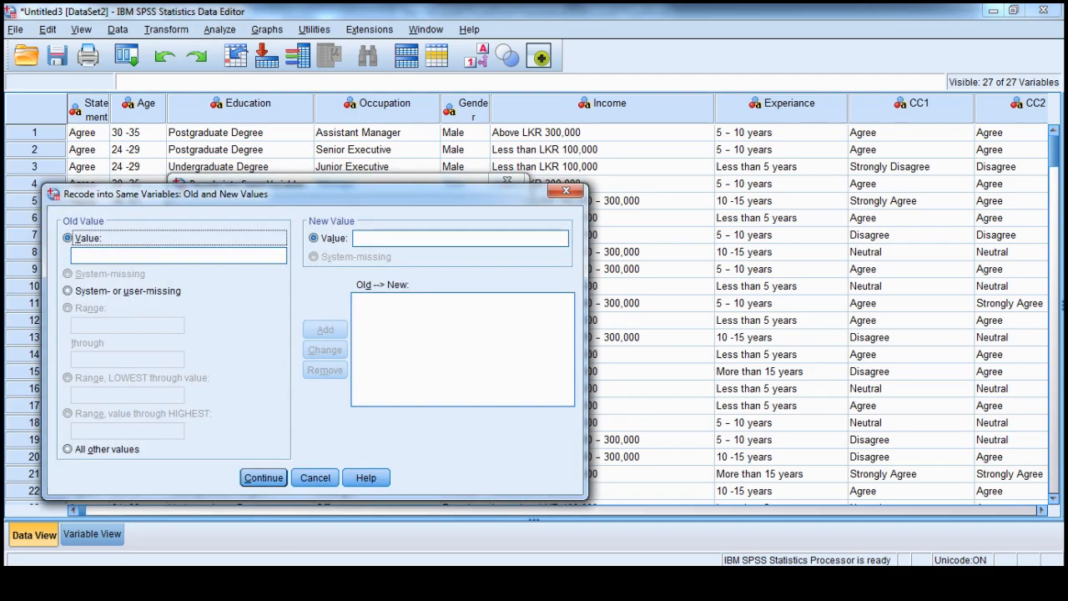
type("S")
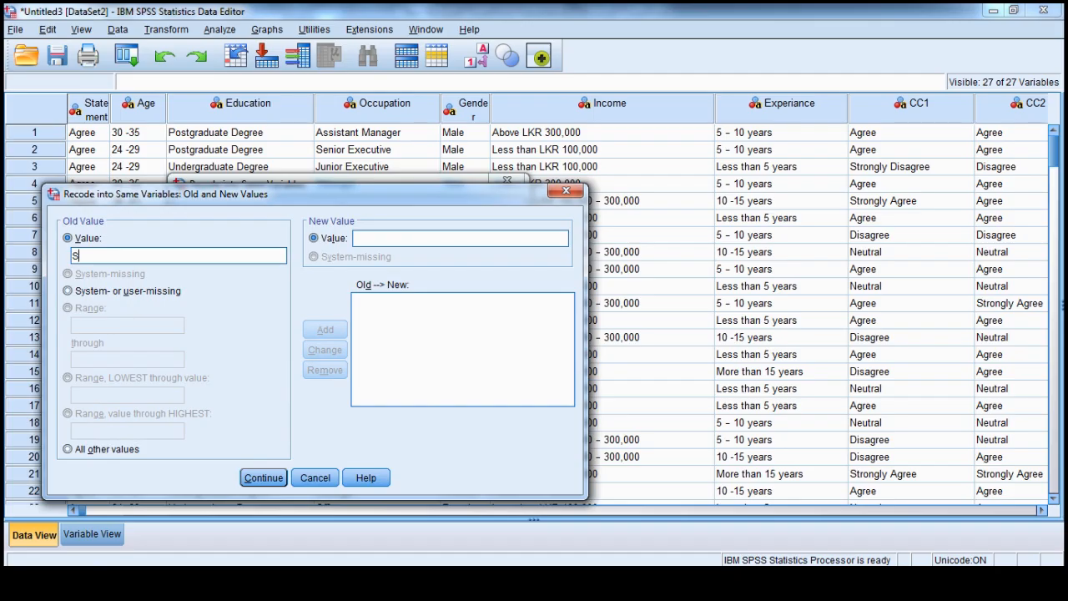
type("trongly Agree")
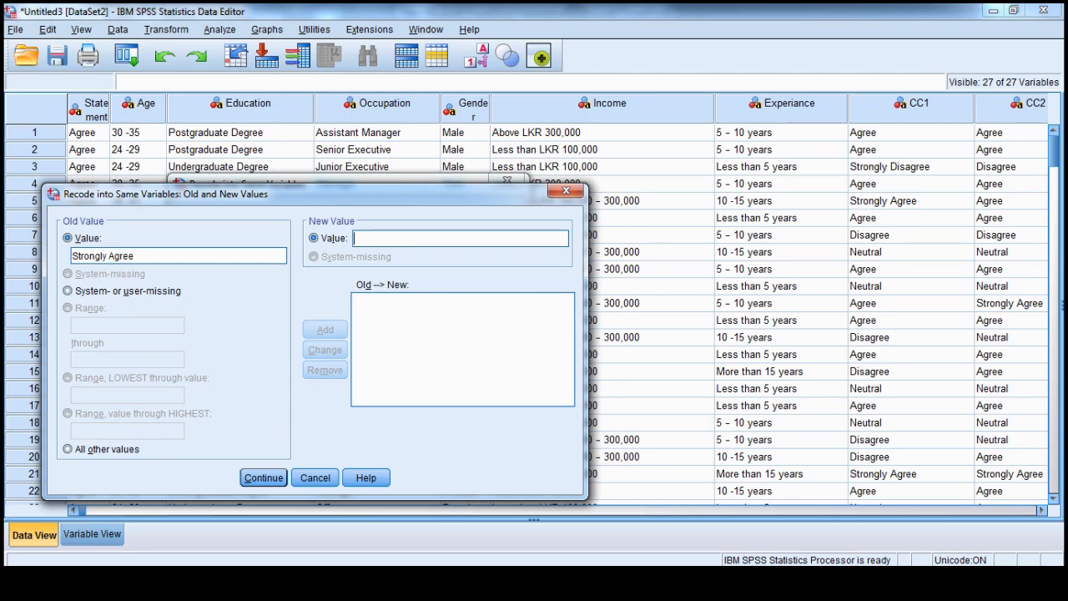
type("5")
key("Return")
type("Agree")
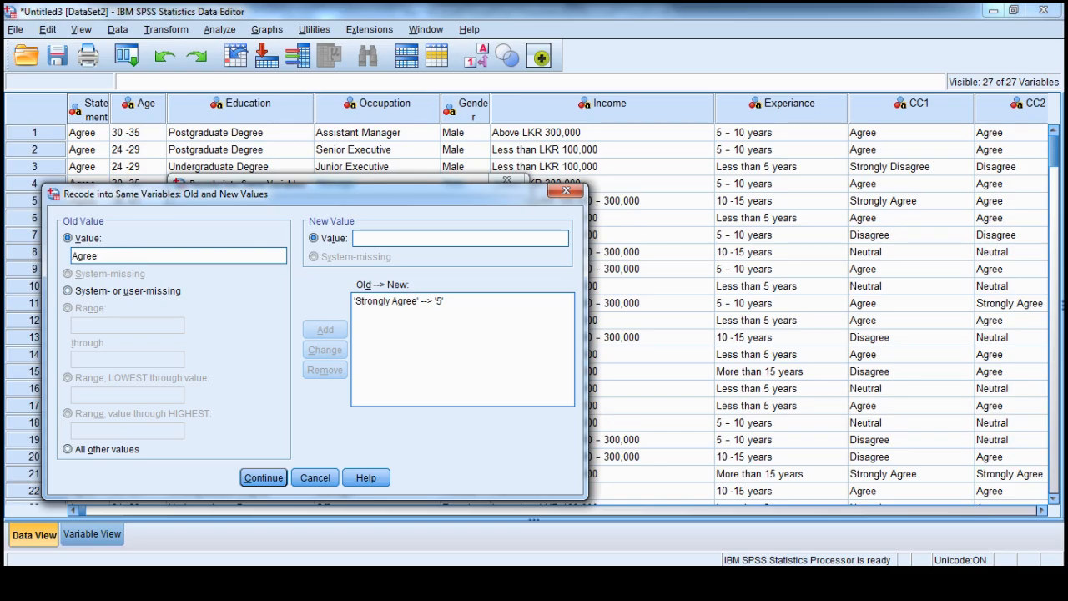
type("4")
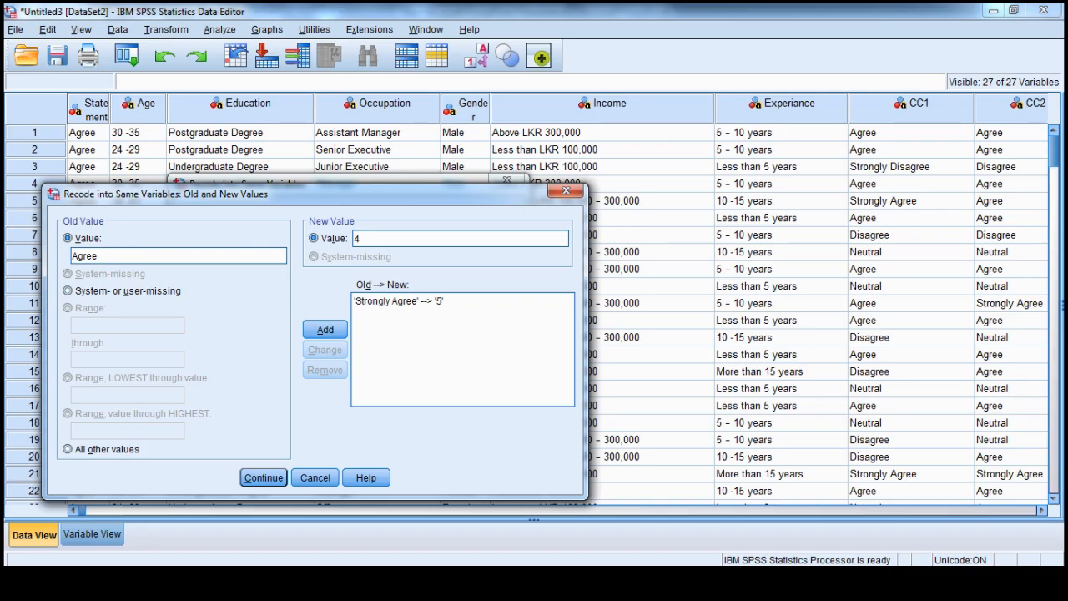
key("Return")
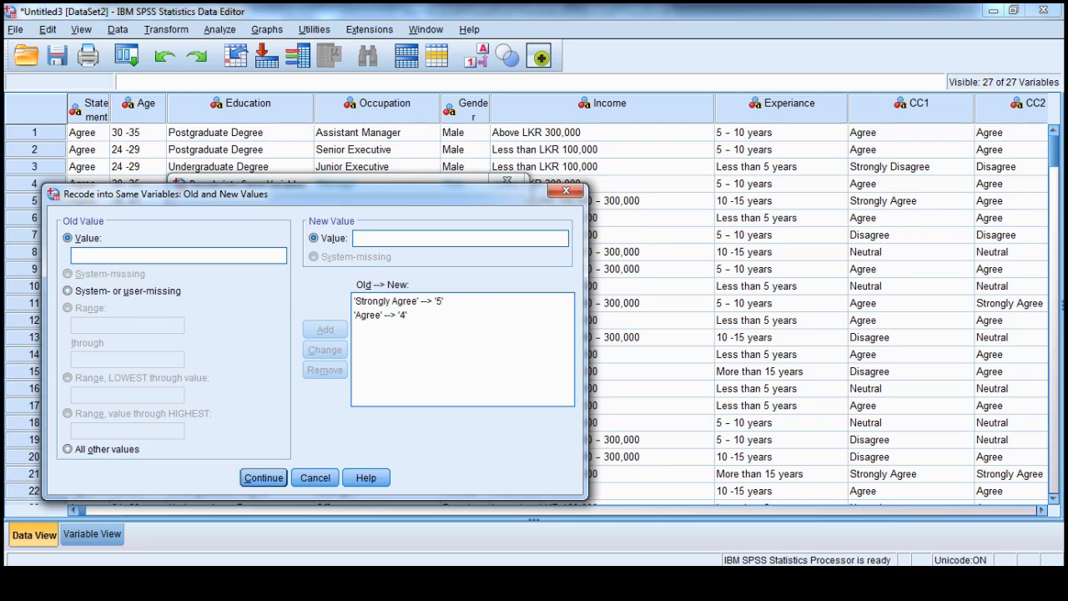
Add a recode rule that maps Neutral to 3.
type("Neut")
type("al")
type("3")
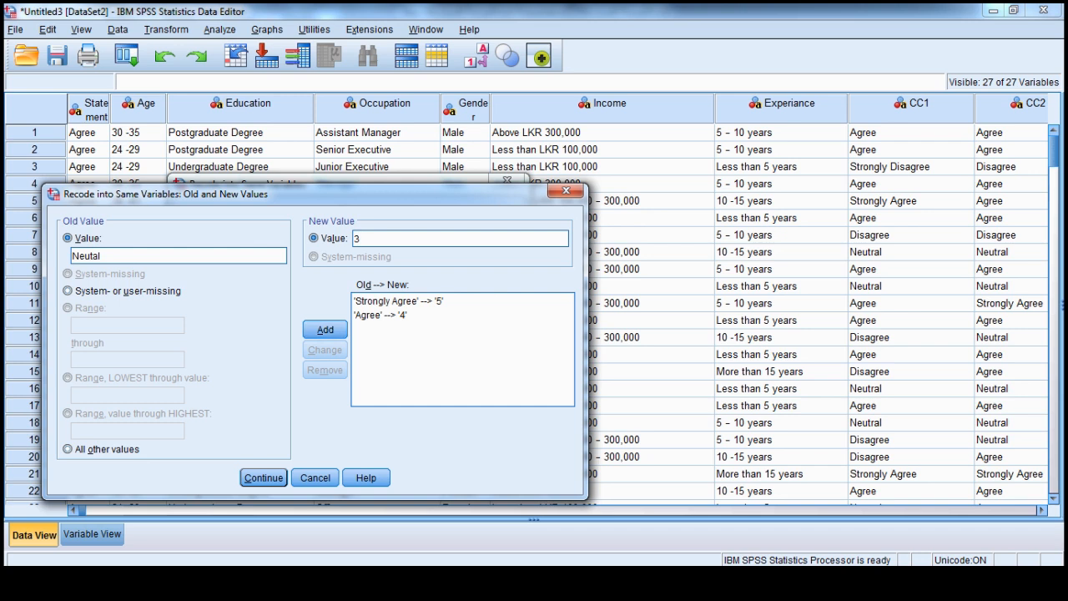
left_click(92, 255)
left_click(92, 256)
type("r")
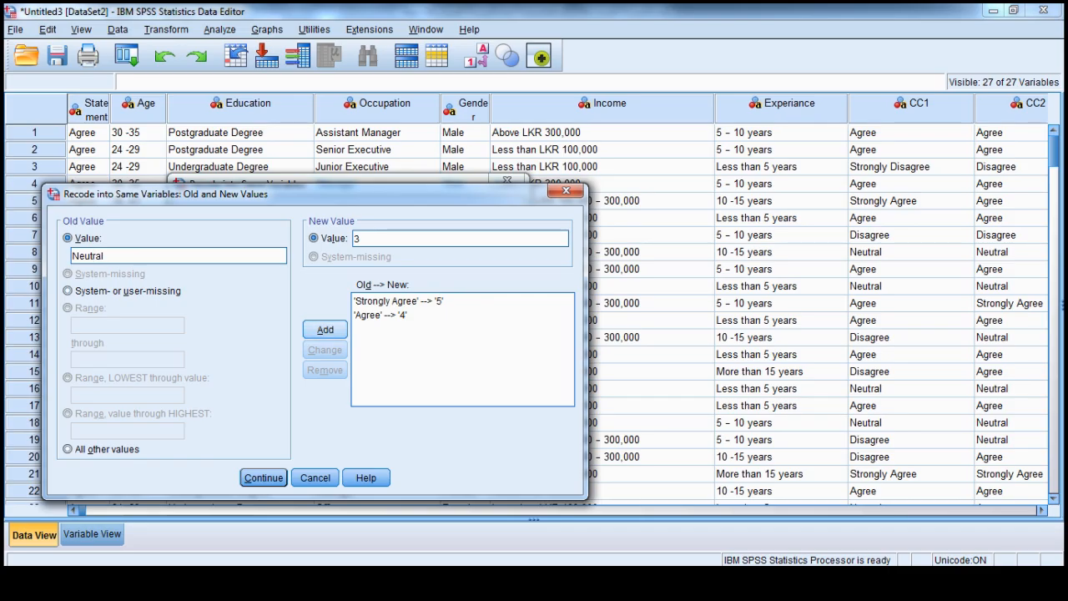
left_click(325, 330)
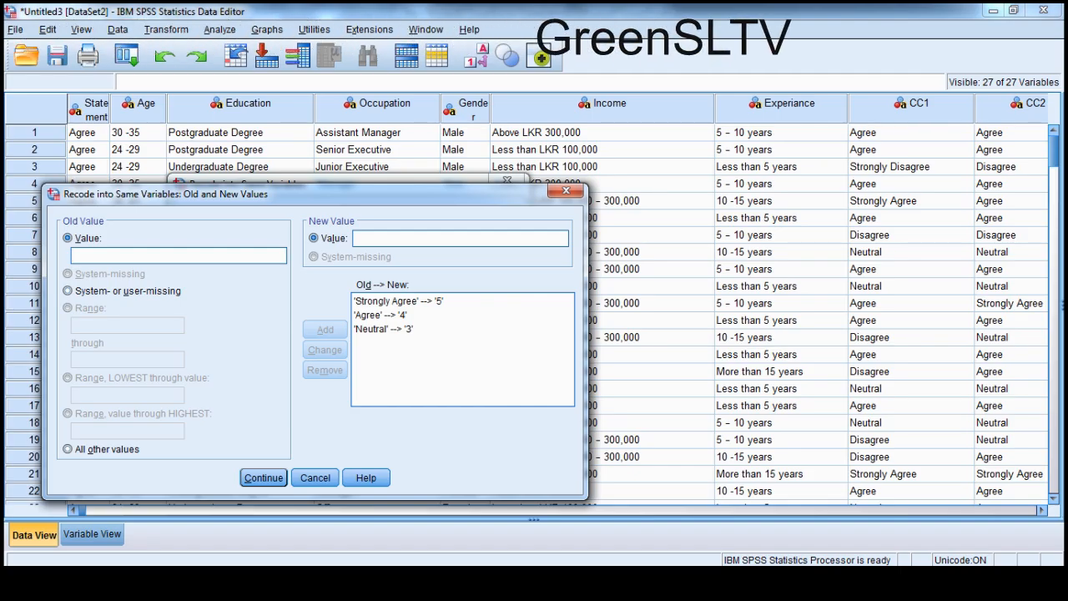
Add recode rules that map Disagree to 2 and Strongly Disagree to 1.
type("Disagree")
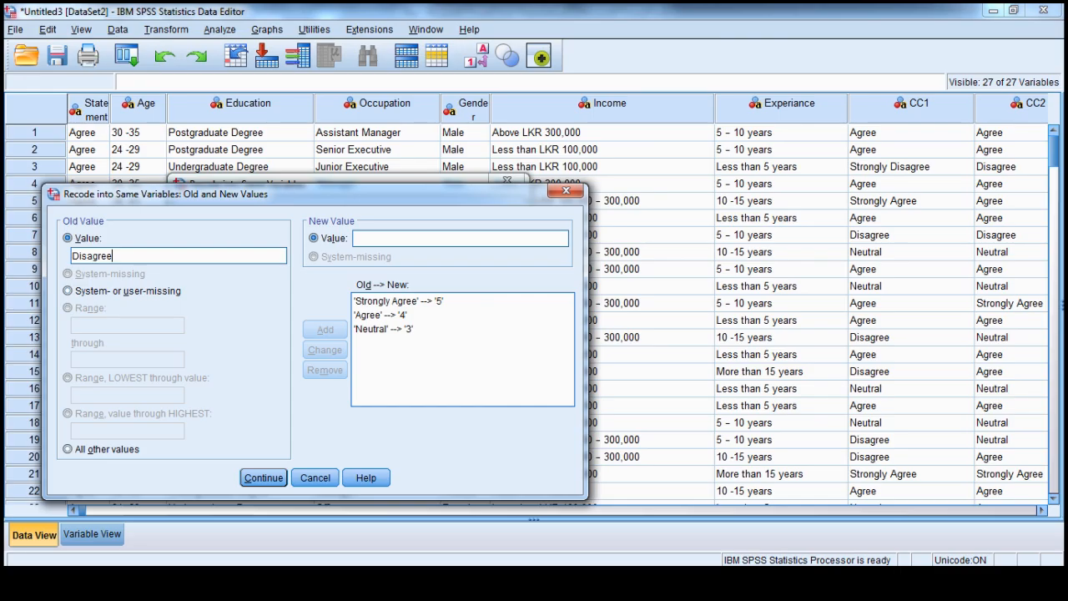
type("2")
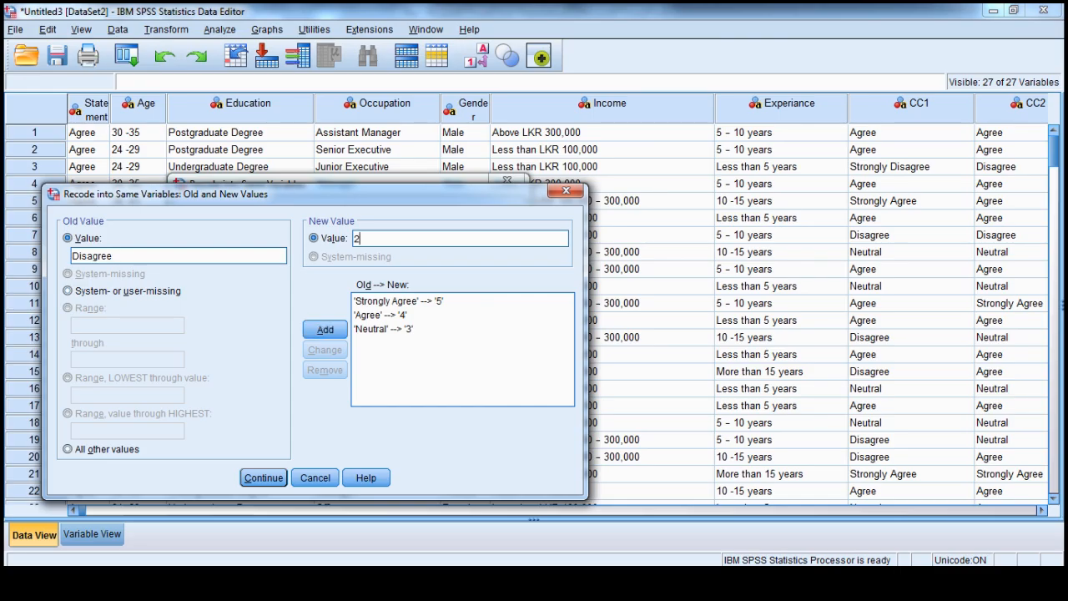
key("Return")
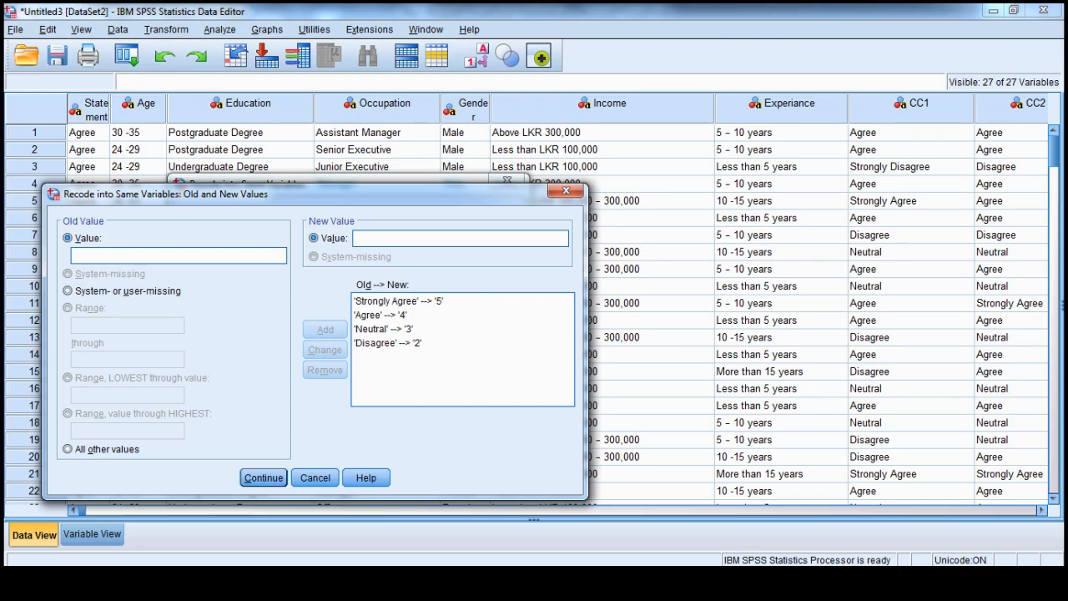
type("Strong")
type("ly ")
type("Disagr")
type("ee")
type("1")
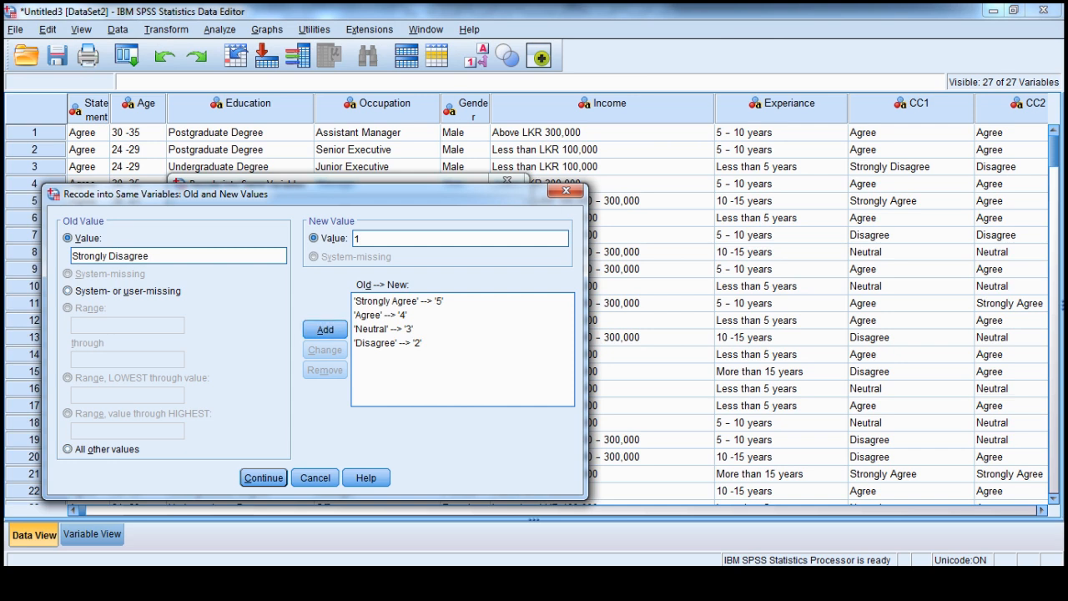
left_click(324, 329)
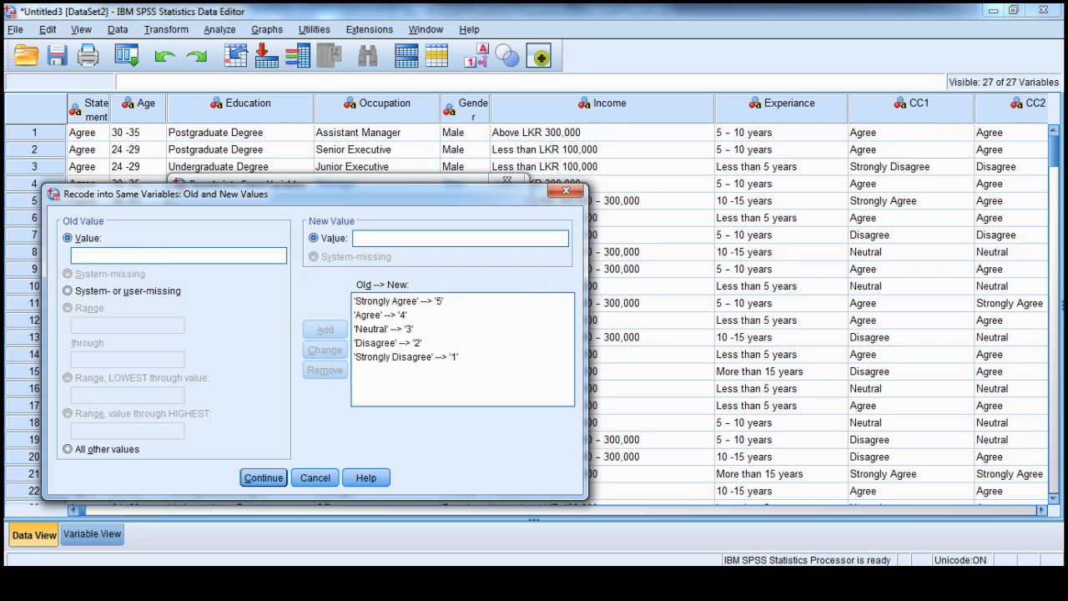
Accept the old and new value rules and run the recode, acknowledging the string length warning.
left_click(264, 478)
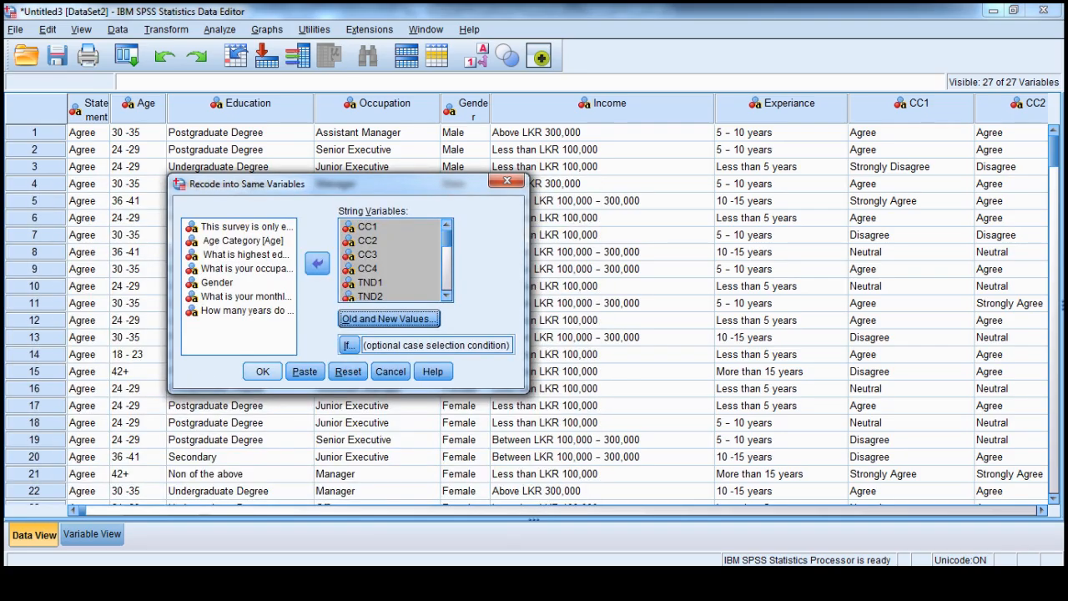
left_click(263, 372)
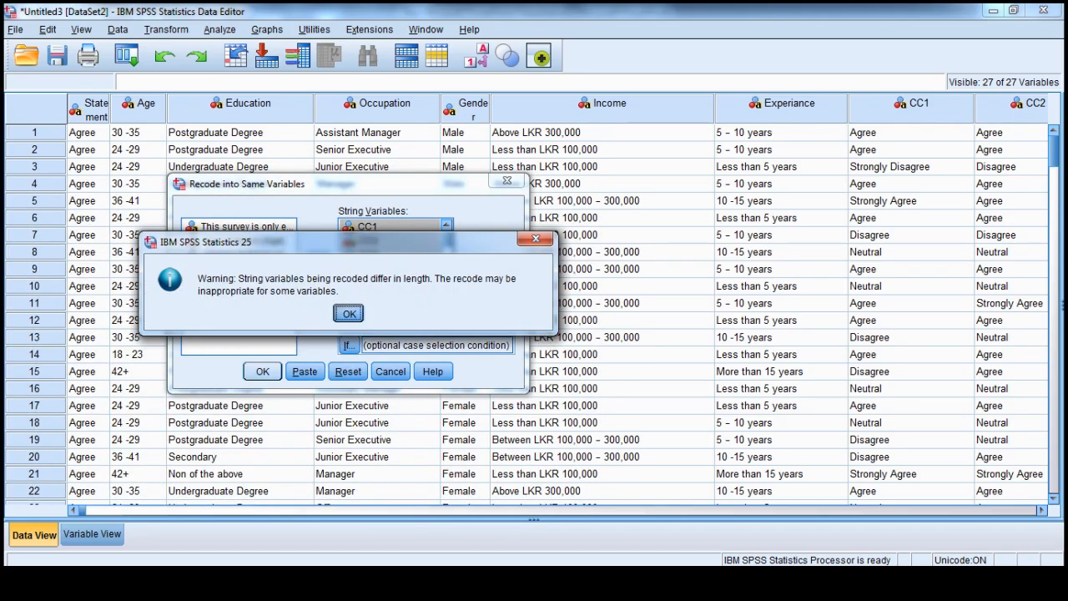
left_click(349, 313)
left_click(327, 320)
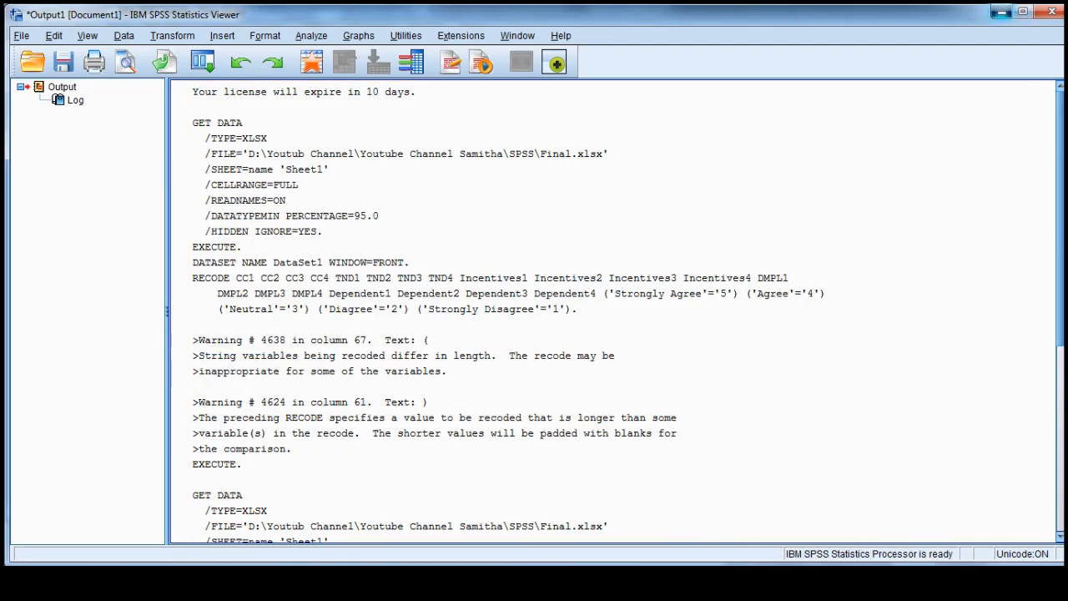
Minimize the output log to check the recoded CC1 and CC2 responses in the dataset, and show its variable definitions.
left_click(1002, 12)
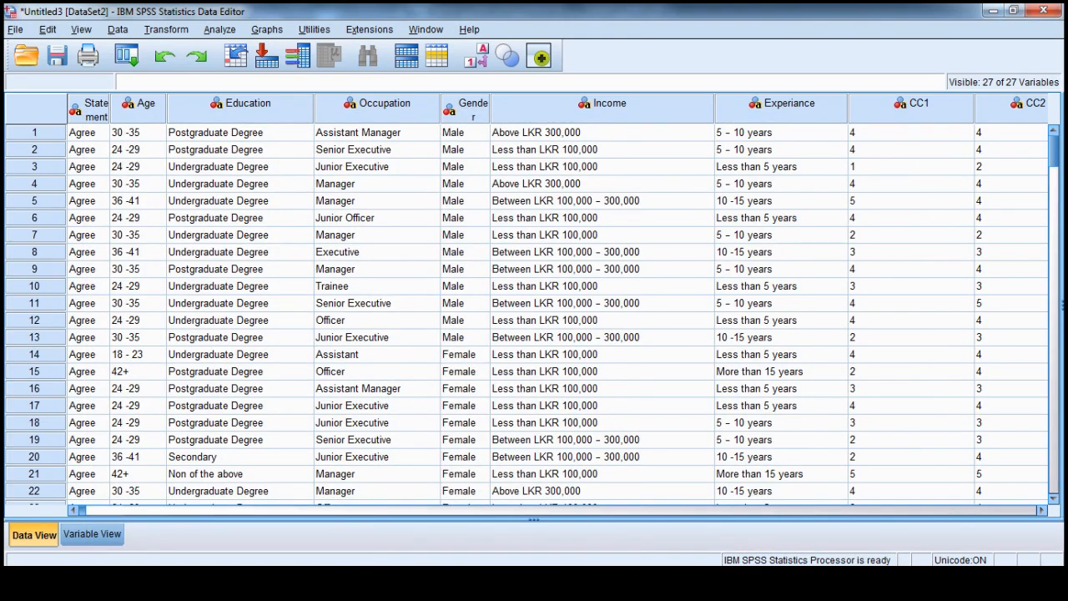
left_click_drag(82, 510, 125, 510)
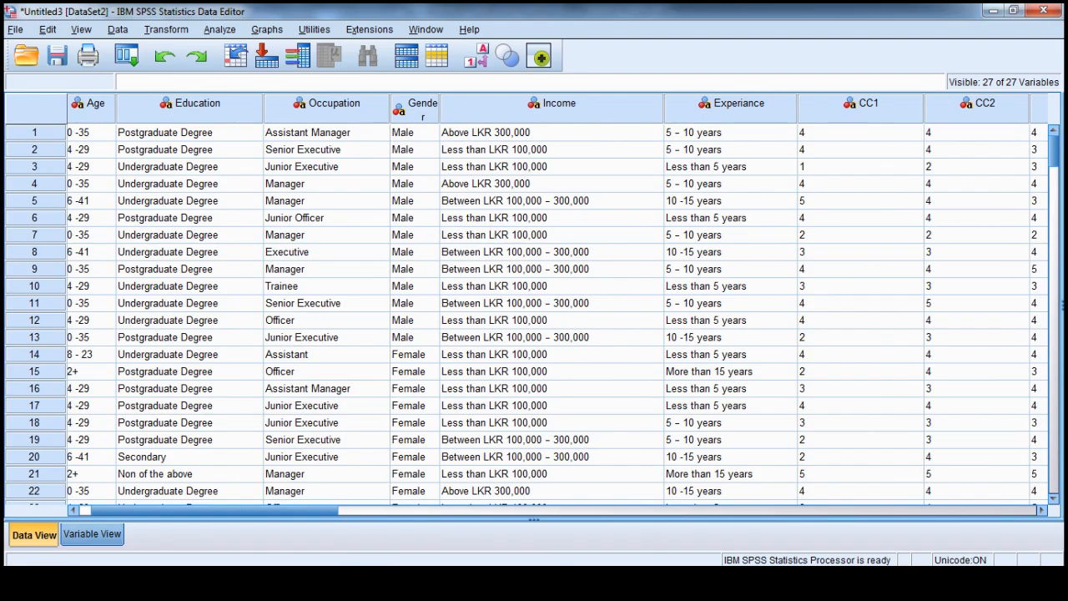
key("ctrl+t")
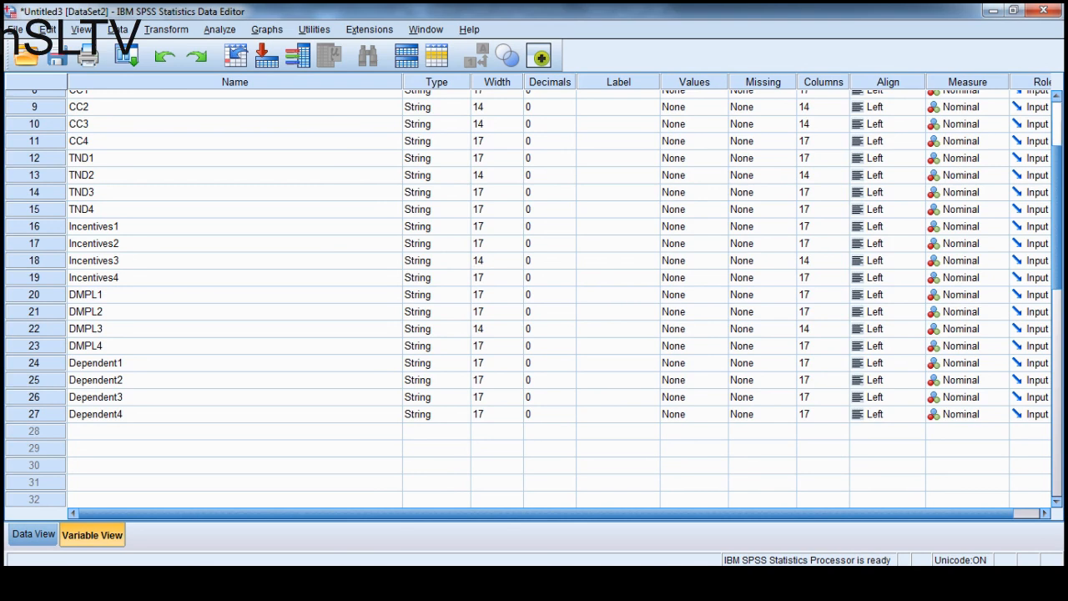
Change the variable type of CC1 from String to Numeric.
scroll(534, 300, "up", 2)
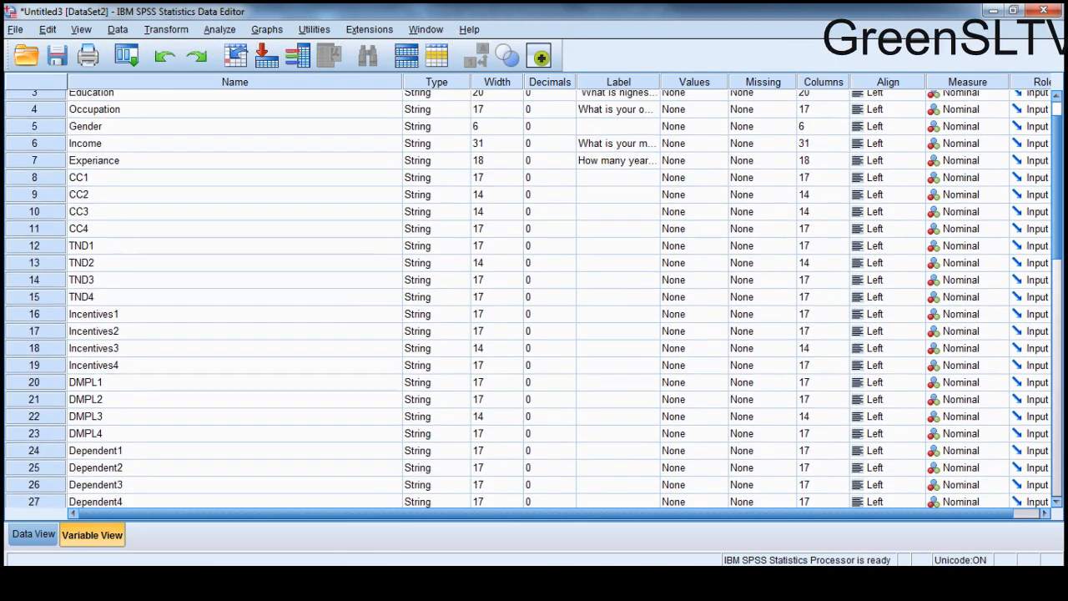
left_click(436, 178)
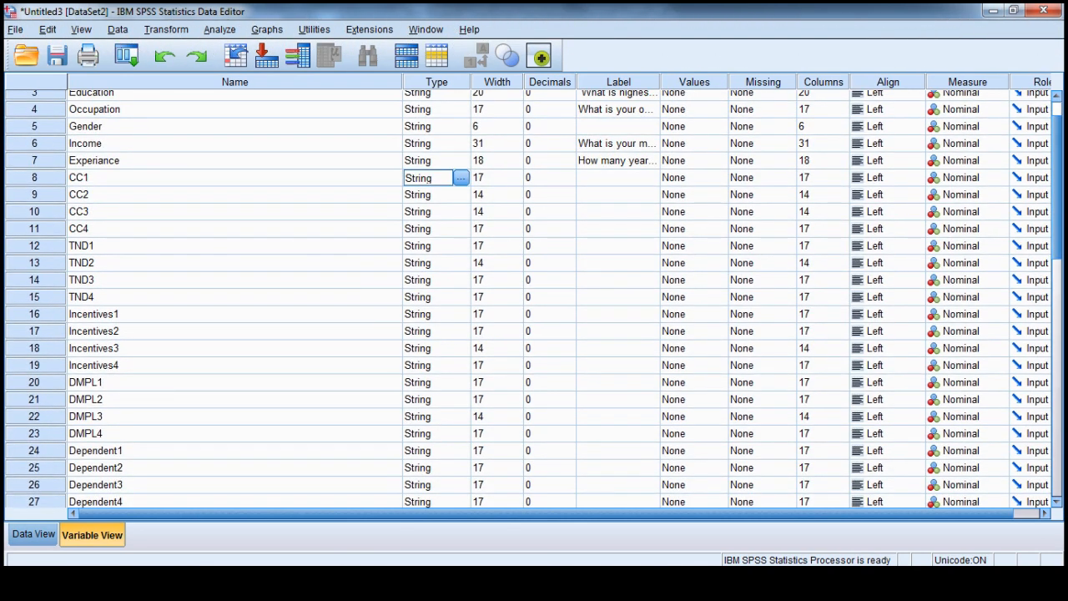
left_click(461, 178)
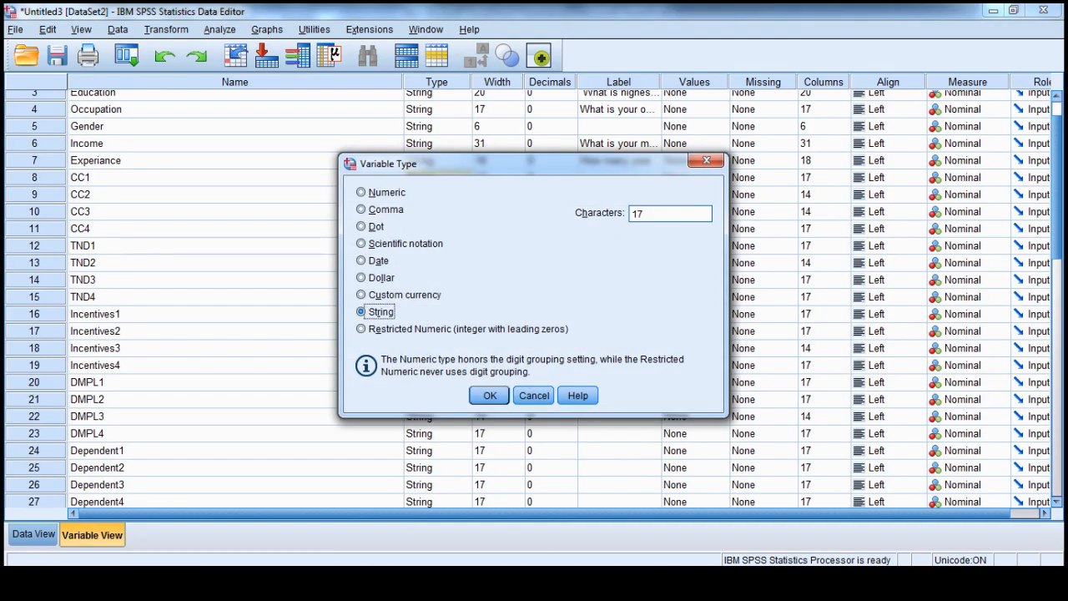
left_click(361, 192)
left_click(490, 395)
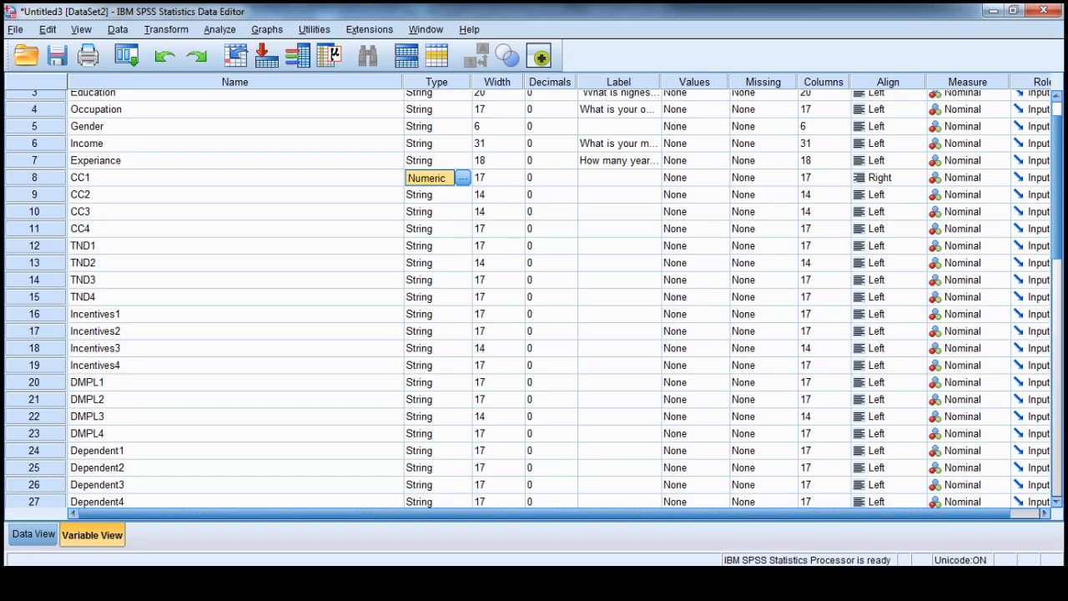
Apply CC1's Numeric type to all the remaining Likert variables, from CC2 through Dependent4.
left_click_drag(430, 178, 436, 398)
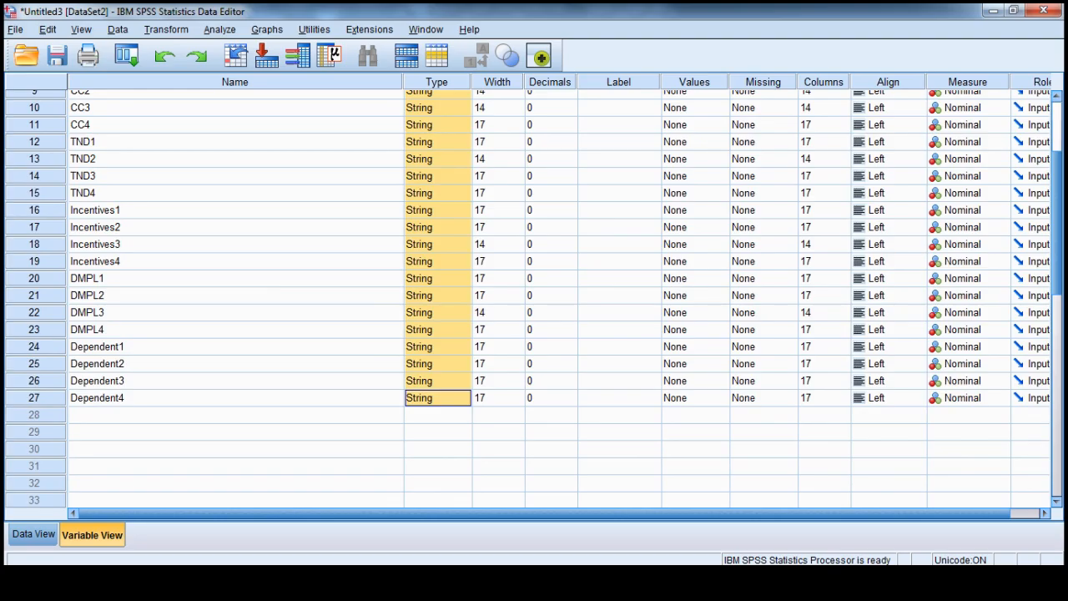
type("Numeric")
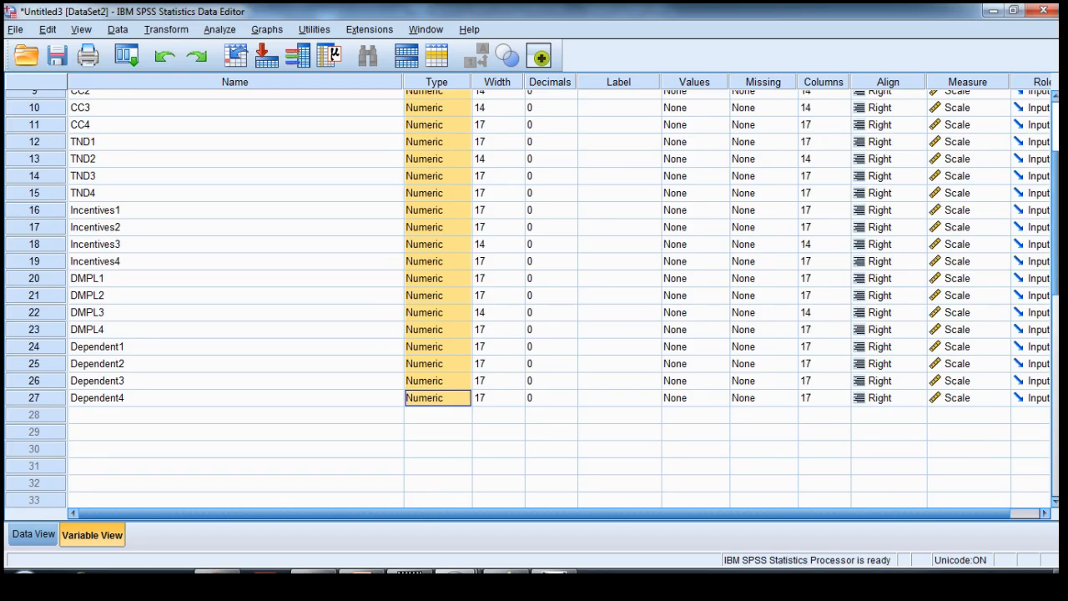
scroll(535, 275, "up", 2)
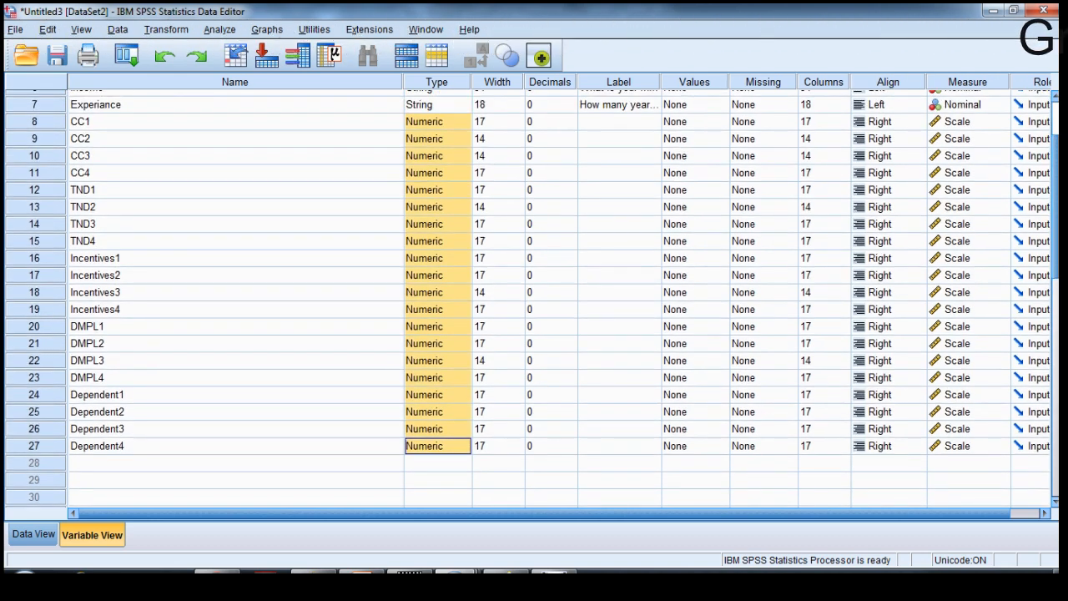
Set the measurement level of CC1 to Scale and check the level of the variables through Dependent4.
left_click(968, 82)
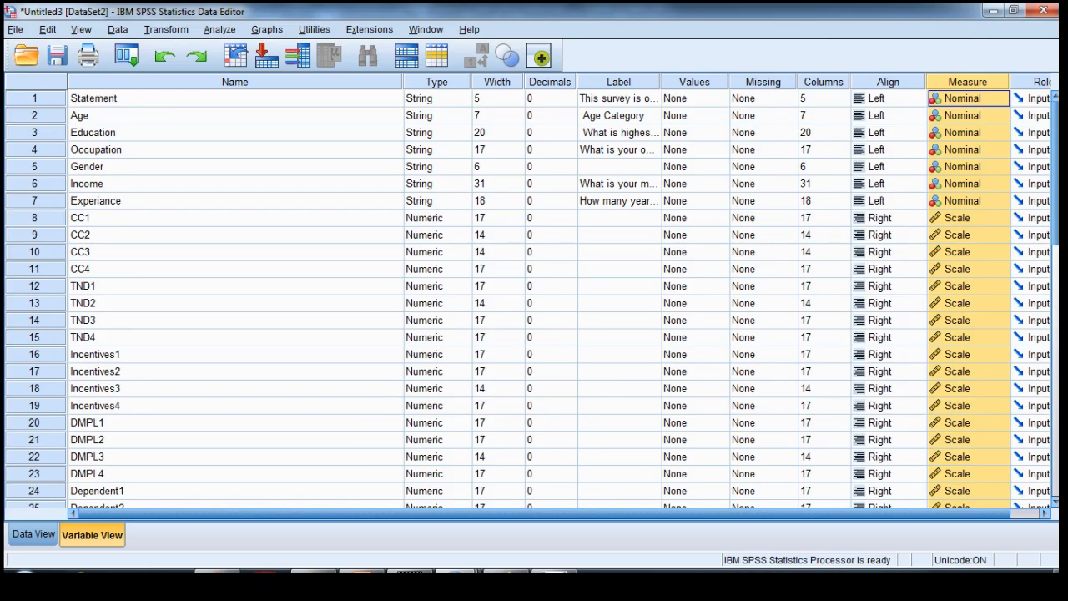
left_click(972, 218)
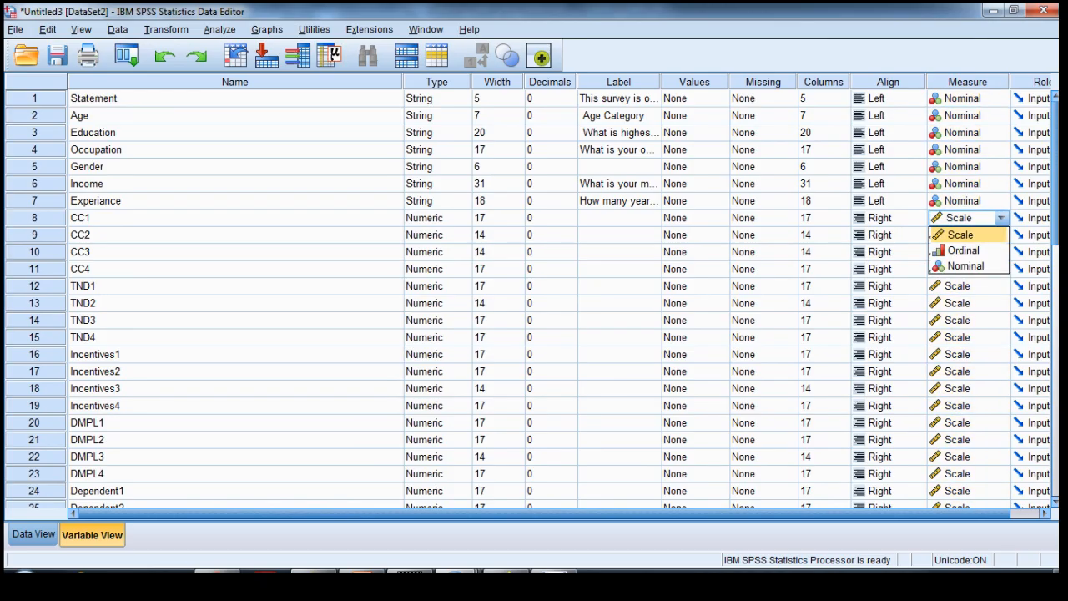
left_click(961, 234)
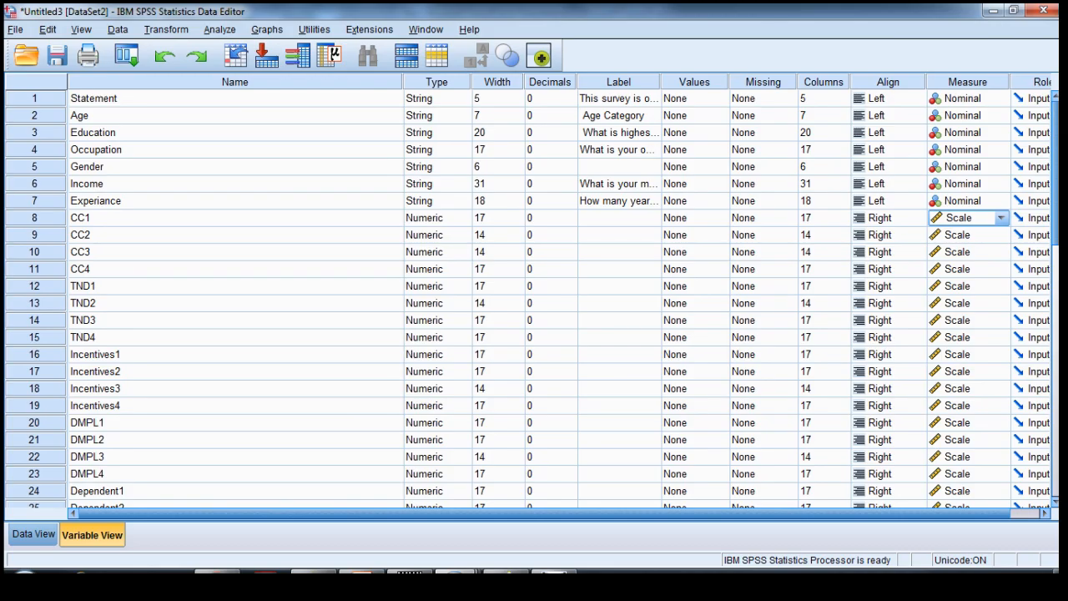
scroll(532, 299, "down", 3)
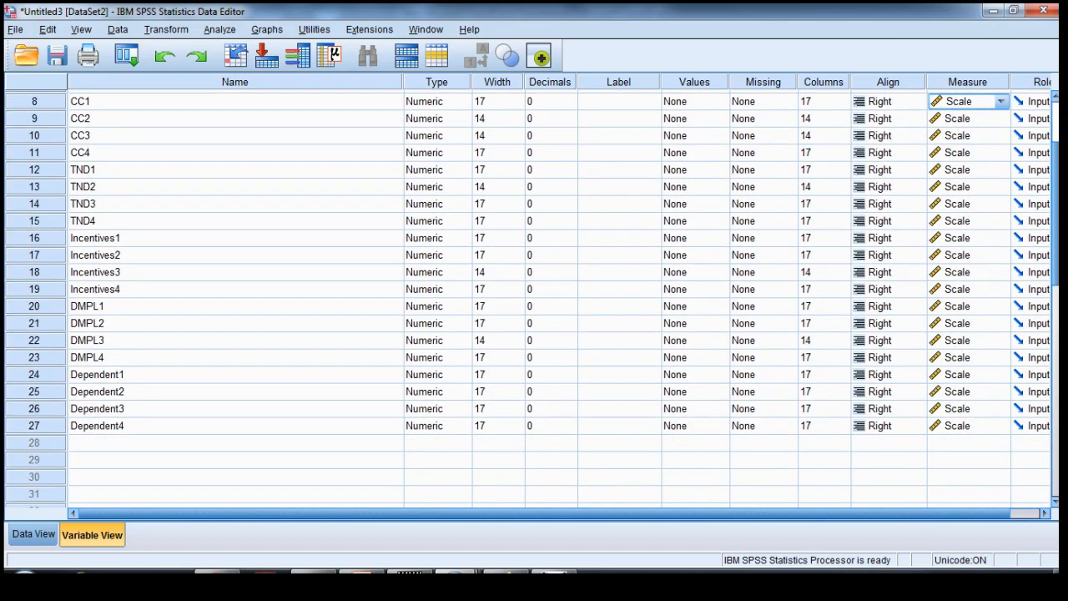